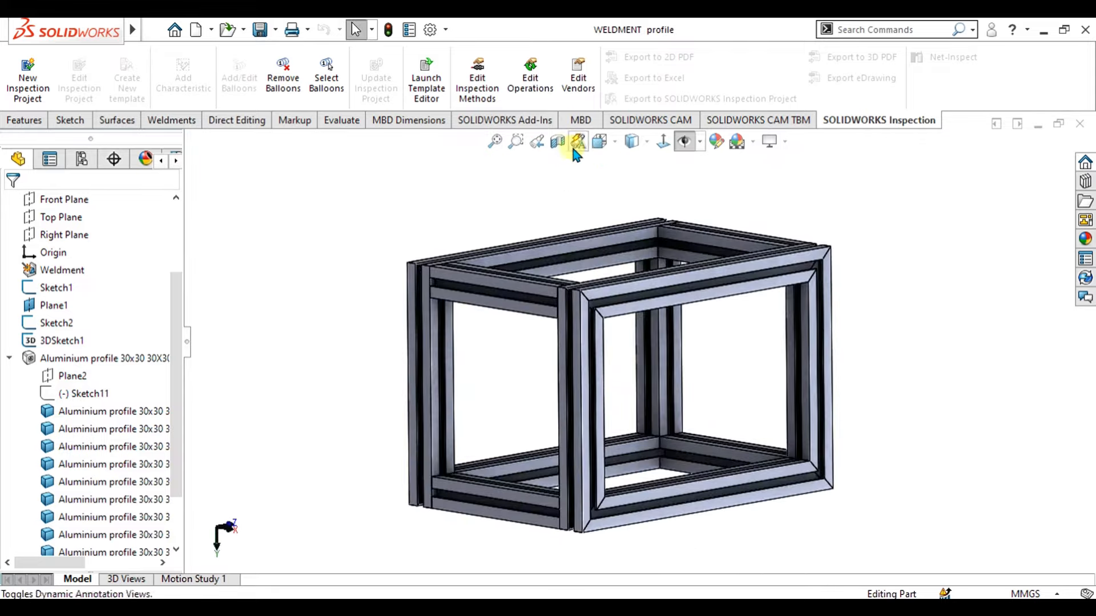
Step: Examine the weldment frame and its aluminium profile cross-section using a temporary section view through the Front Plane
{"action": "left_click", "coordinate": [557, 141]}
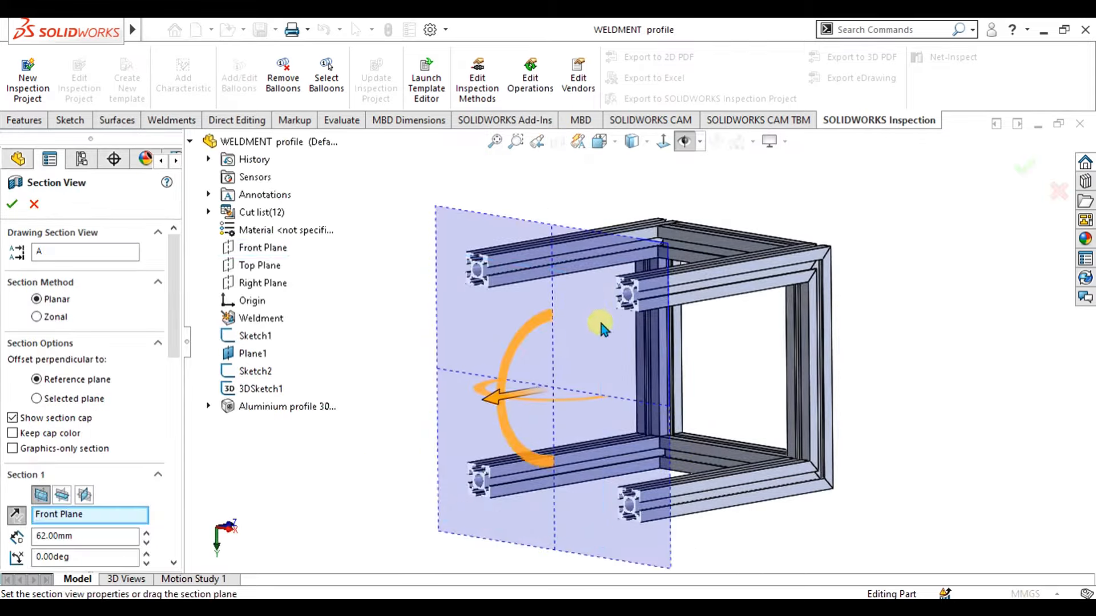
{"action": "scroll", "coordinate": [600, 325], "scroll_direction": "up", "scroll_amount": 8}
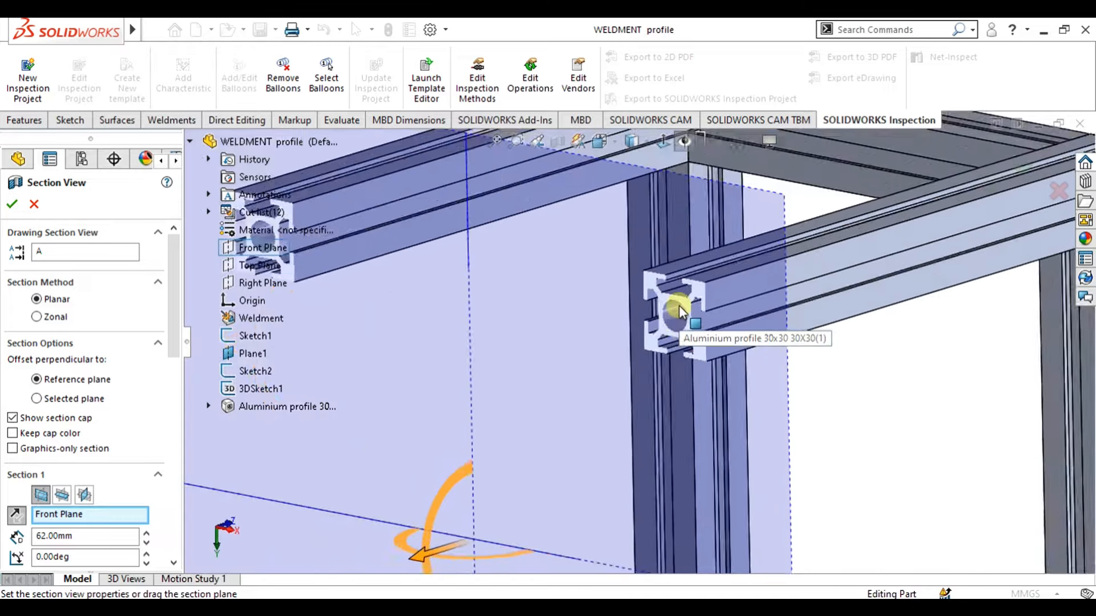
{"action": "scroll", "coordinate": [682, 313], "scroll_direction": "down", "scroll_amount": 8}
{"action": "scroll", "coordinate": [665, 440], "scroll_direction": "up", "scroll_amount": 2}
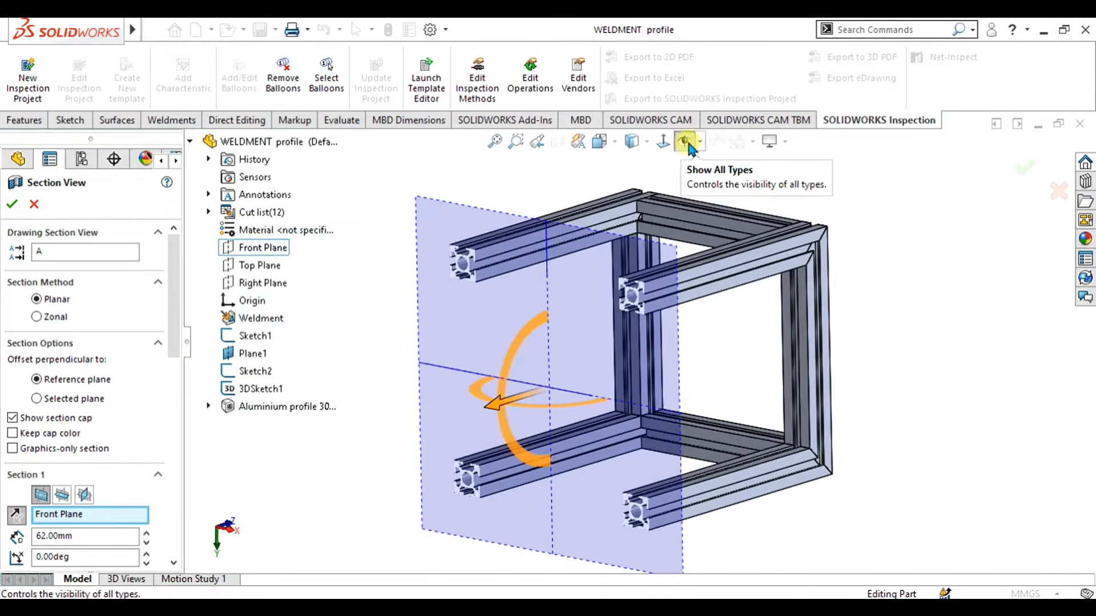
{"action": "left_click", "coordinate": [34, 205]}
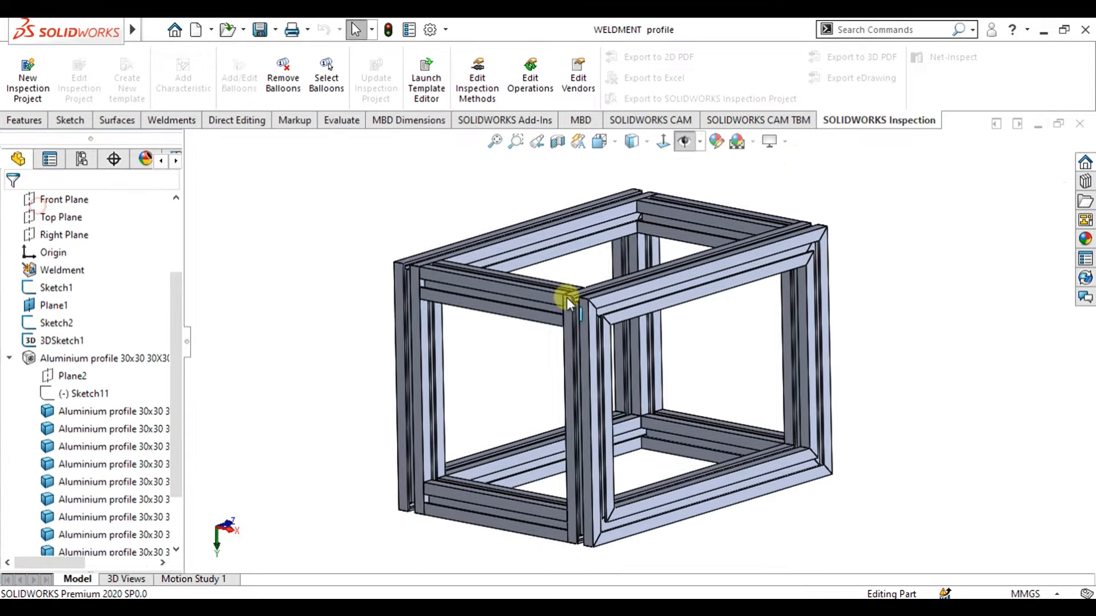
{"action": "scroll", "coordinate": [603, 385], "scroll_direction": "up", "scroll_amount": 3}
{"action": "scroll", "coordinate": [604, 343], "scroll_direction": "down", "scroll_amount": 2}
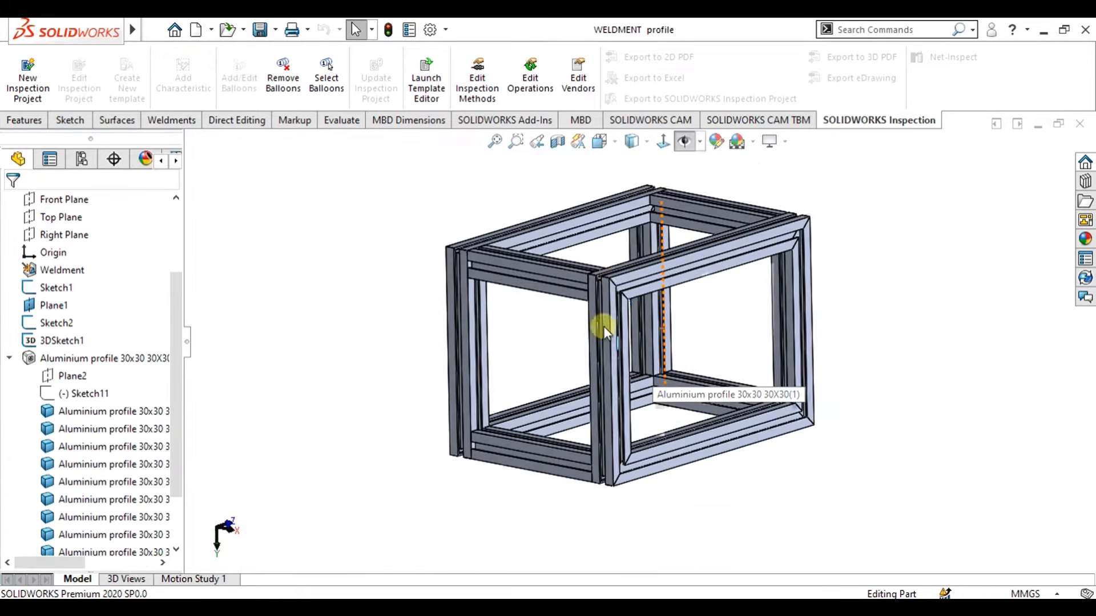
{"action": "scroll", "coordinate": [614, 282], "scroll_direction": "up", "scroll_amount": 3}
{"action": "scroll", "coordinate": [625, 379], "scroll_direction": "down", "scroll_amount": 1}
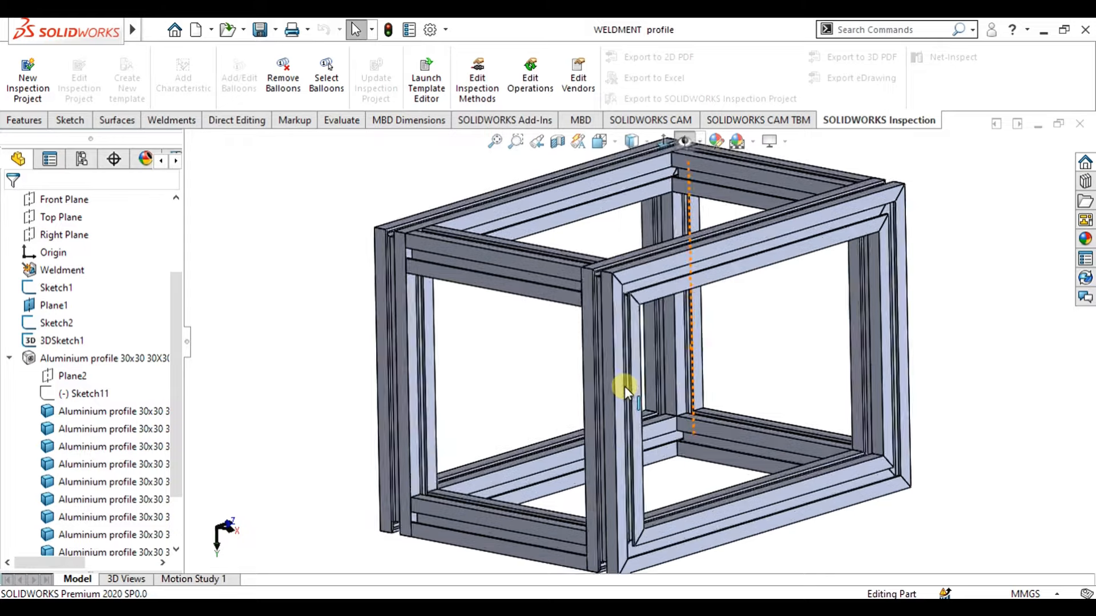
{"action": "middle_click_drag", "start_coordinate": [624, 386], "coordinate": [879, 364]}
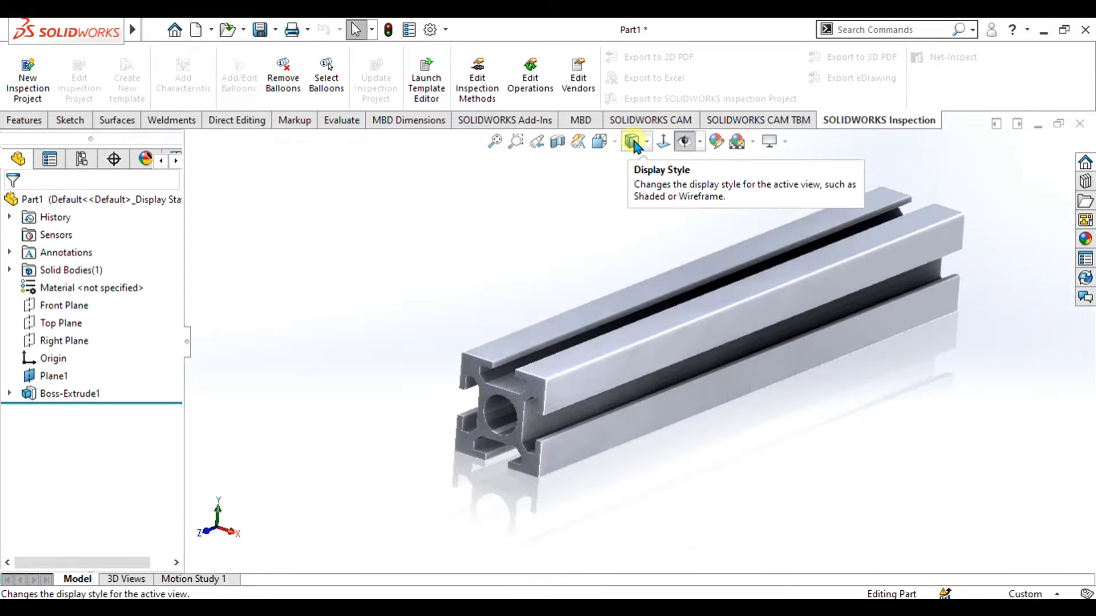
Step: Display the profile part shaded with edges and turn on shadows in shaded mode
{"action": "left_click", "coordinate": [633, 143]}
{"action": "left_click", "coordinate": [632, 166]}
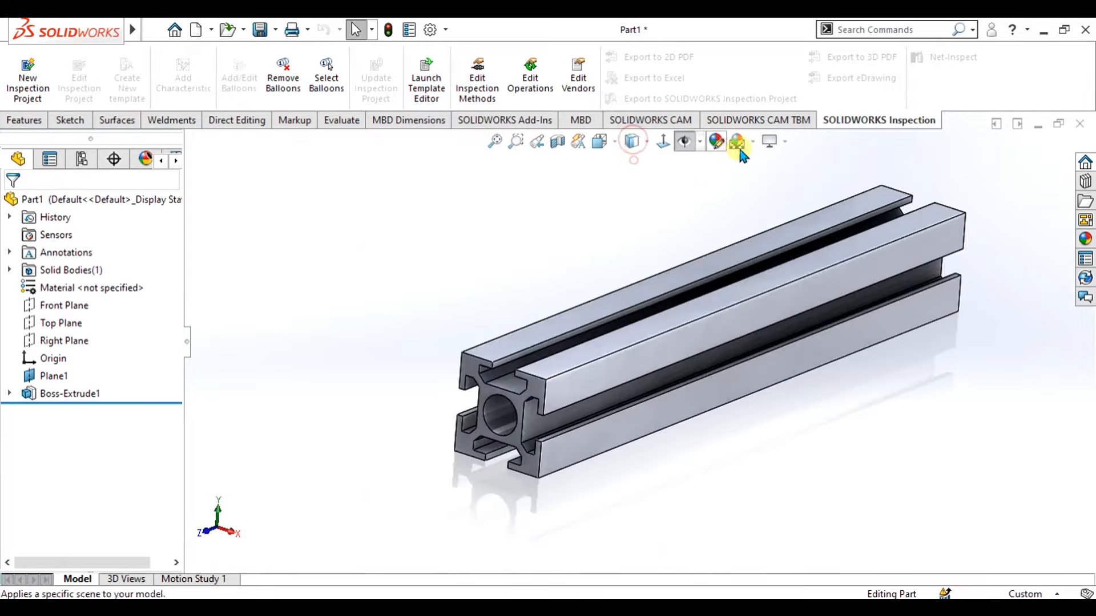
{"action": "left_click", "coordinate": [771, 141]}
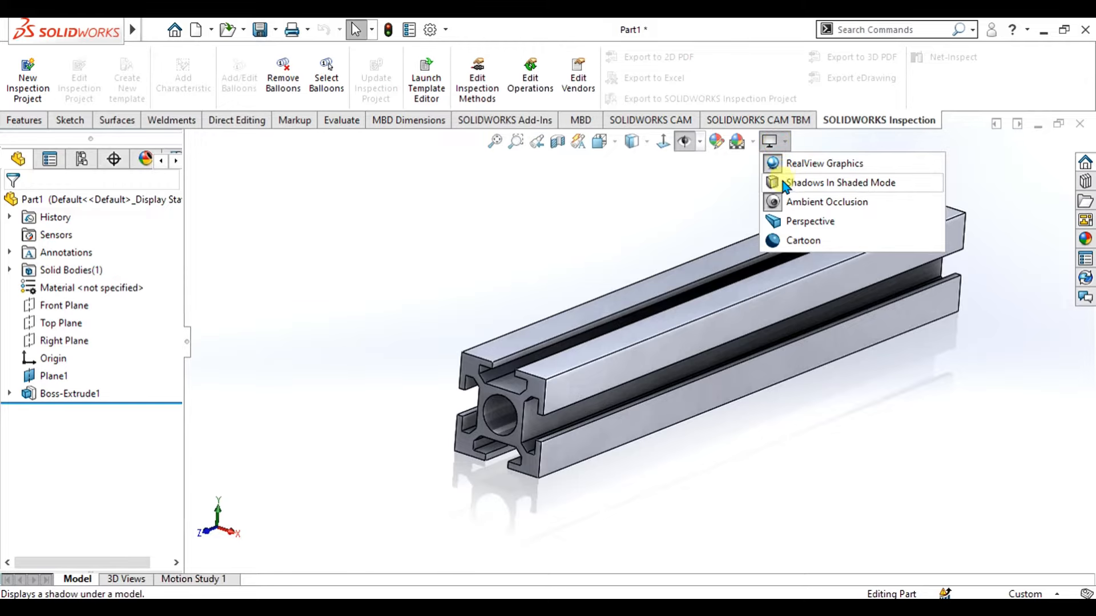
{"action": "left_click", "coordinate": [782, 182]}
{"action": "mouse_move", "coordinate": [783, 208]}
{"action": "middle_mouse_down"}
{"action": "mouse_move", "coordinate": [548, 386]}
{"action": "mouse_move", "coordinate": [726, 360]}
{"action": "mouse_move", "coordinate": [609, 384]}
{"action": "mouse_move", "coordinate": [632, 358]}
{"action": "middle_mouse_up"}
{"action": "scroll", "coordinate": [514, 422], "scroll_direction": "down", "scroll_amount": 3}
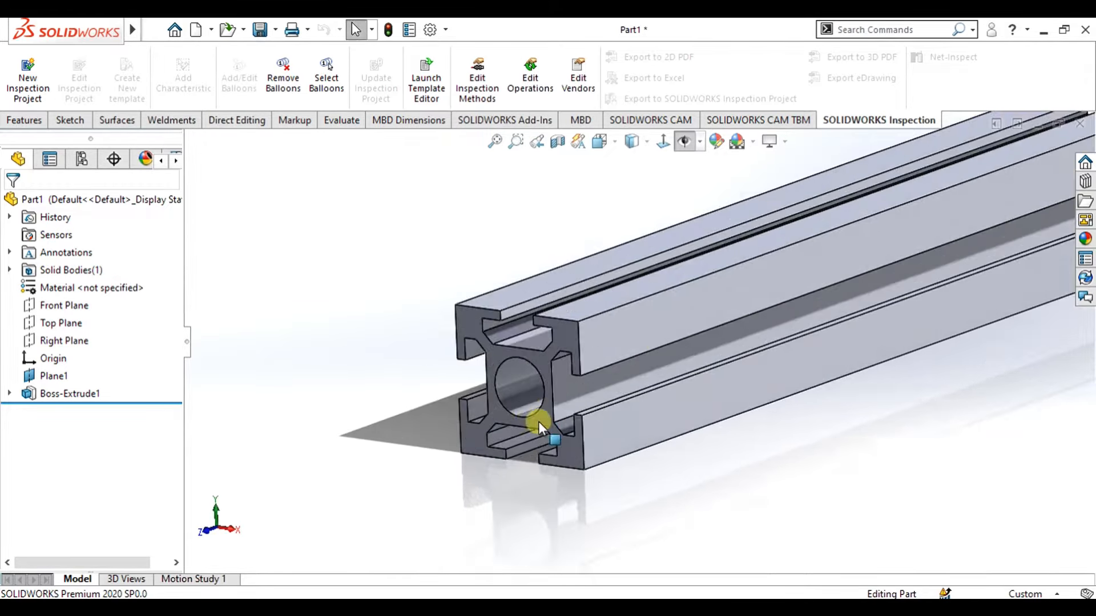
Step: Delete the Boss-Extrude1 feature while keeping its profile sketch
{"action": "right_click", "coordinate": [32, 394]}
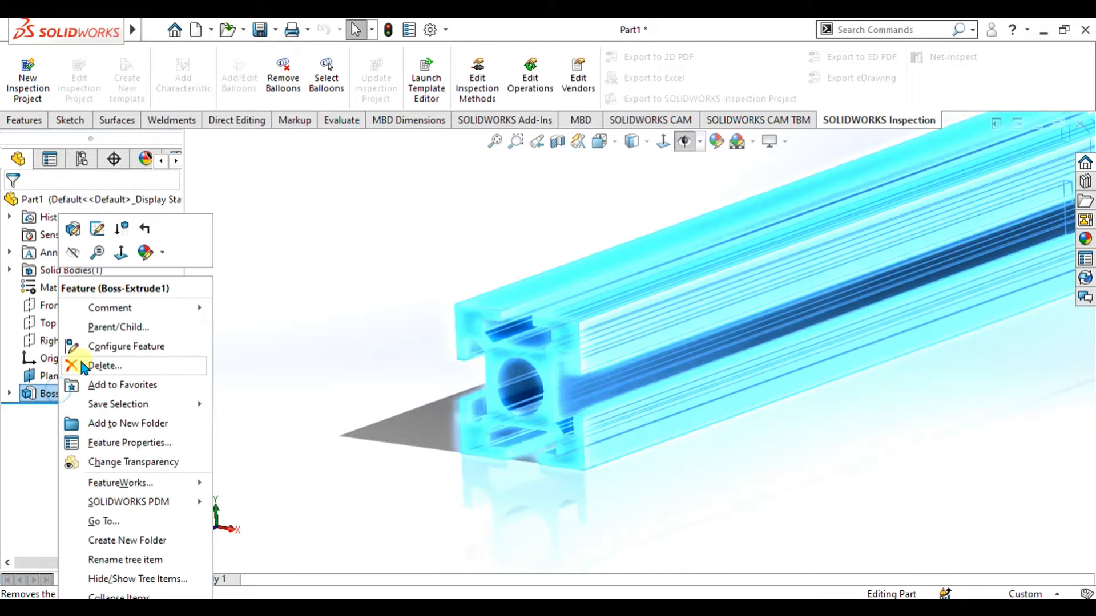
{"action": "left_click", "coordinate": [80, 361]}
{"action": "left_click", "coordinate": [647, 237]}
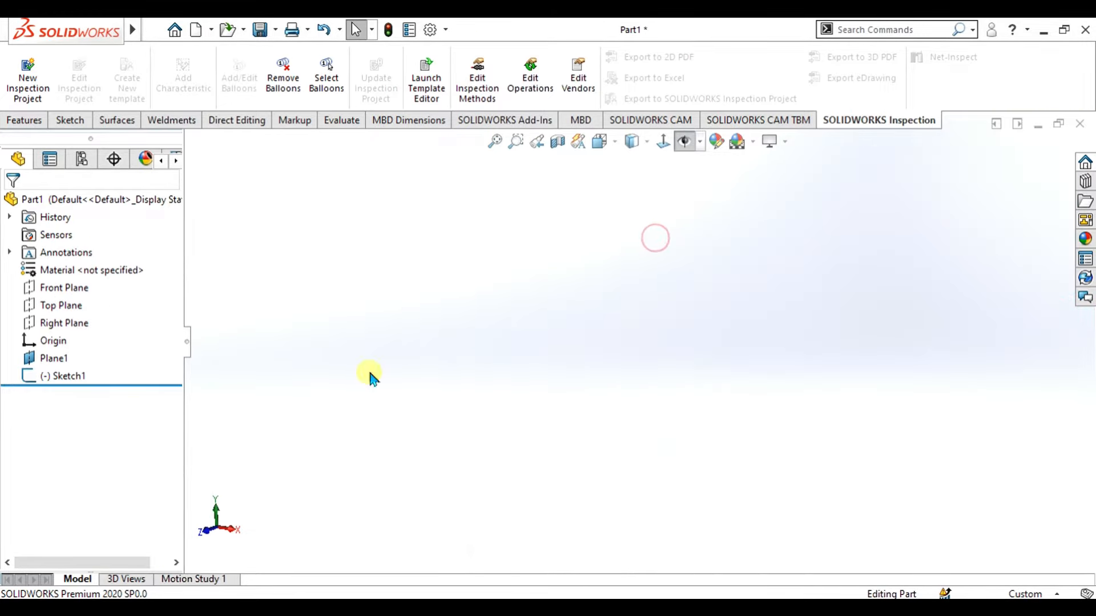
Step: Turn on the visibility of hidden item types to display the profile sketch and its plane
{"action": "left_click", "coordinate": [57, 376]}
{"action": "left_click", "coordinate": [685, 141]}
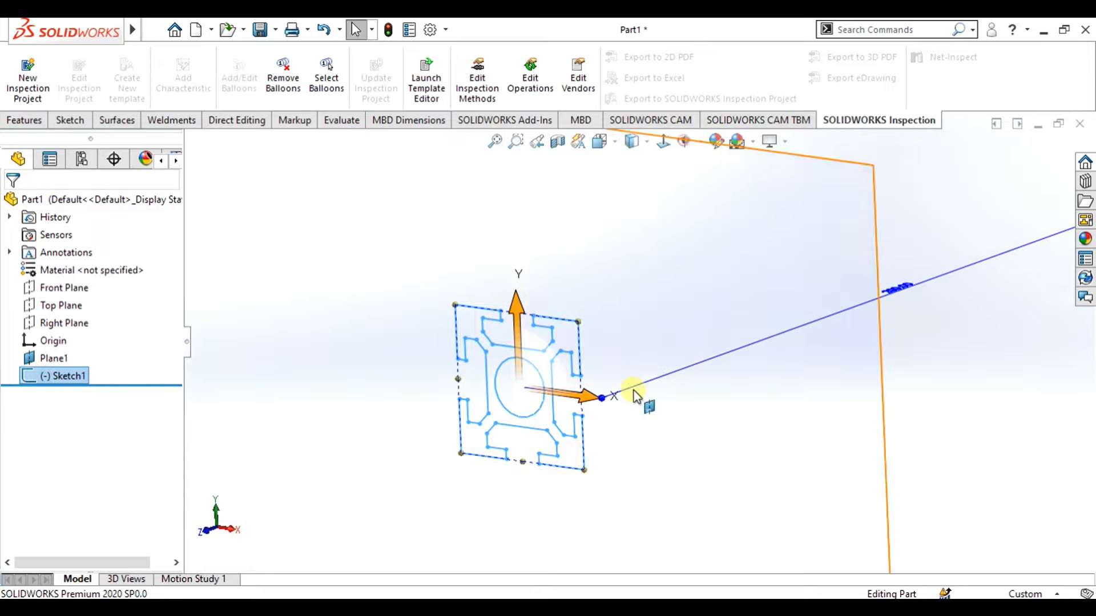
{"action": "scroll", "coordinate": [600, 353], "scroll_direction": "up", "scroll_amount": 3}
{"action": "scroll", "coordinate": [656, 257], "scroll_direction": "down", "scroll_amount": 2}
{"action": "left_click", "coordinate": [656, 253]}
{"action": "mouse_move", "coordinate": [656, 254]}
{"action": "middle_mouse_down"}
{"action": "mouse_move", "coordinate": [644, 391]}
{"action": "mouse_move", "coordinate": [692, 340]}
{"action": "mouse_move", "coordinate": [624, 392]}
{"action": "mouse_move", "coordinate": [641, 384]}
{"action": "mouse_move", "coordinate": [609, 367]}
{"action": "middle_mouse_up"}
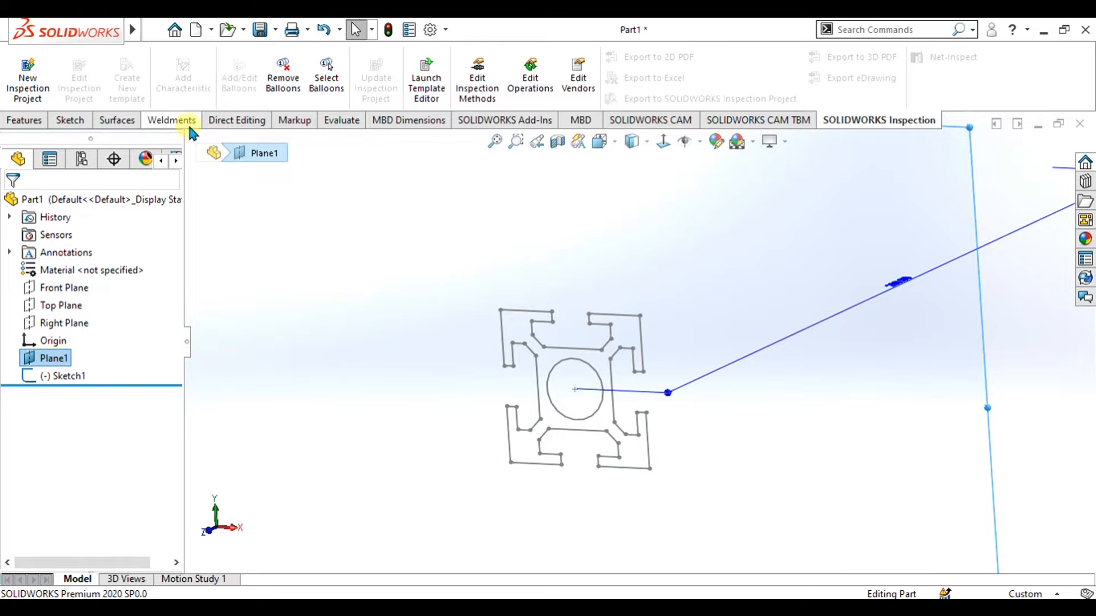
{"action": "left_click", "coordinate": [156, 118]}
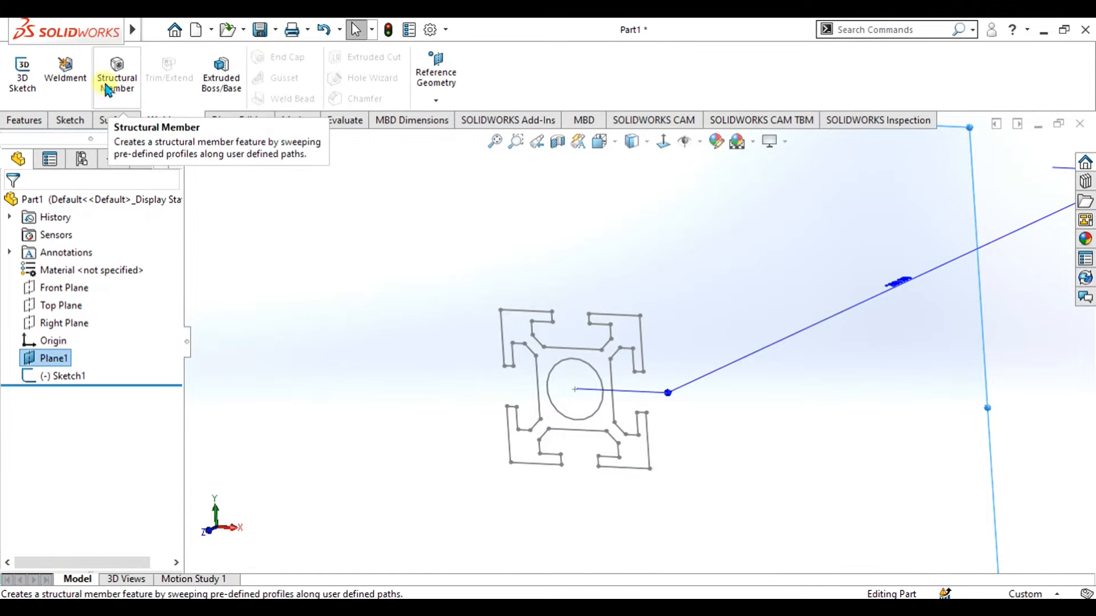
{"action": "left_click", "coordinate": [23, 119]}
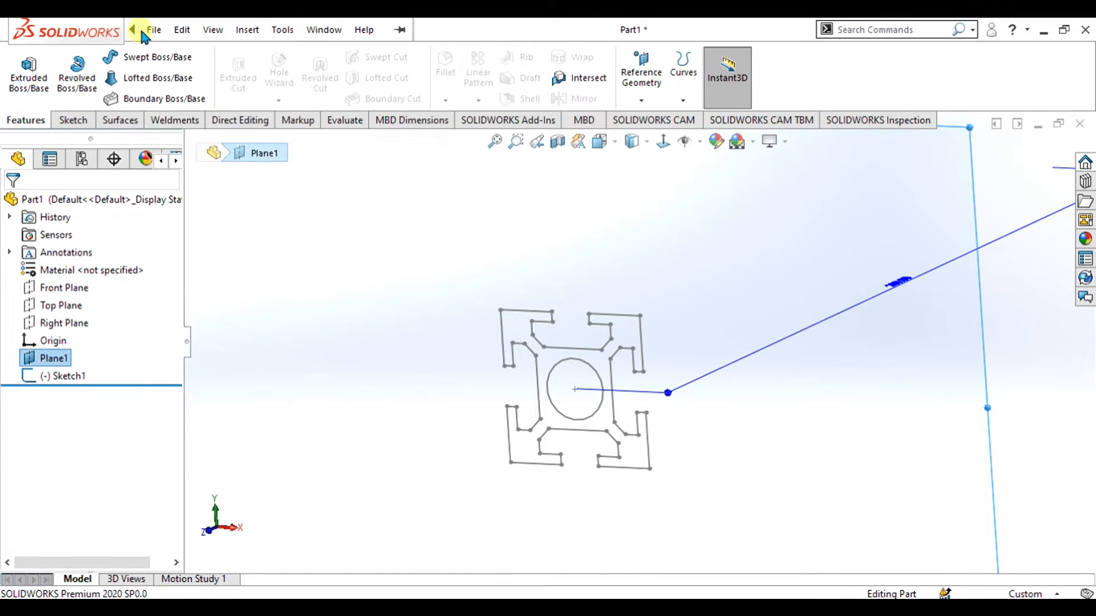
Step: Add a custom Description property to the part with the value "Aluminium Profile 30x30"
{"action": "left_click", "coordinate": [154, 29]}
{"action": "left_click", "coordinate": [200, 465]}
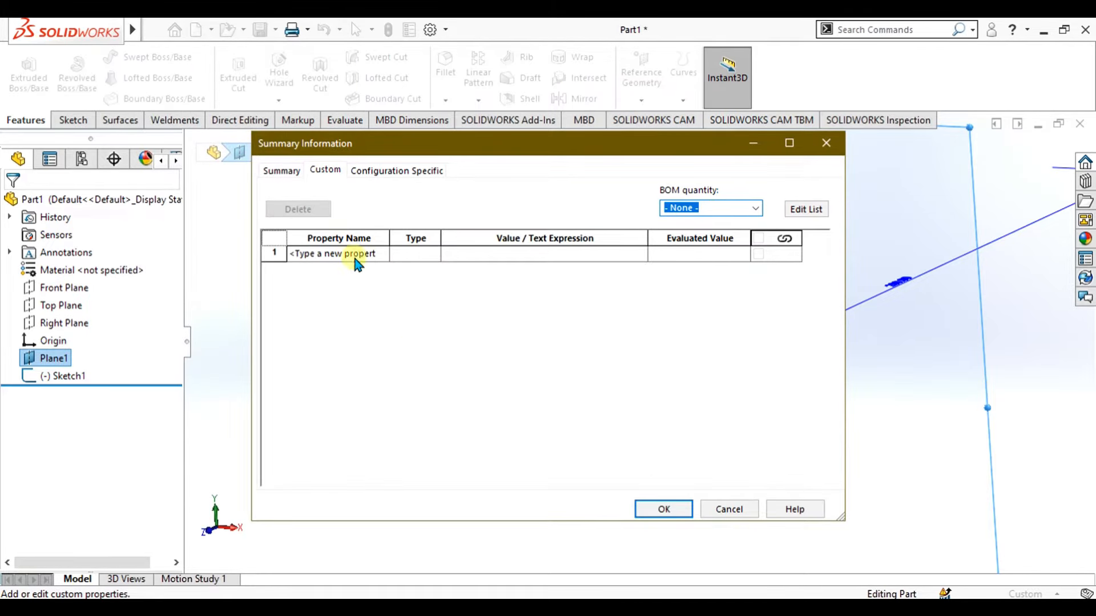
{"action": "left_click", "coordinate": [379, 254]}
{"action": "left_click", "coordinate": [382, 254]}
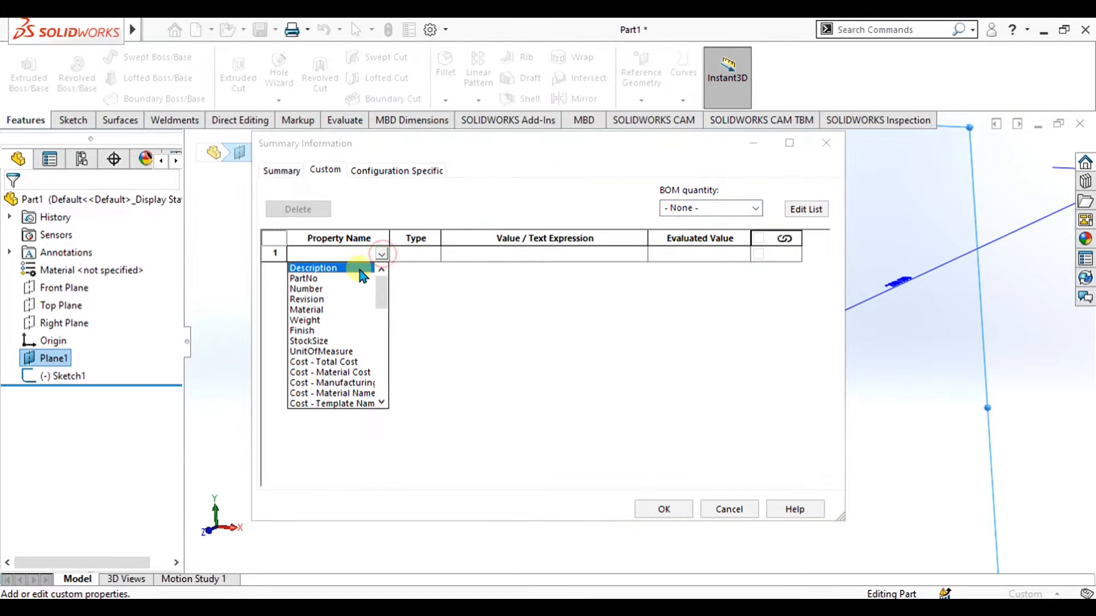
{"action": "left_click", "coordinate": [359, 270]}
{"action": "left_click", "coordinate": [488, 255]}
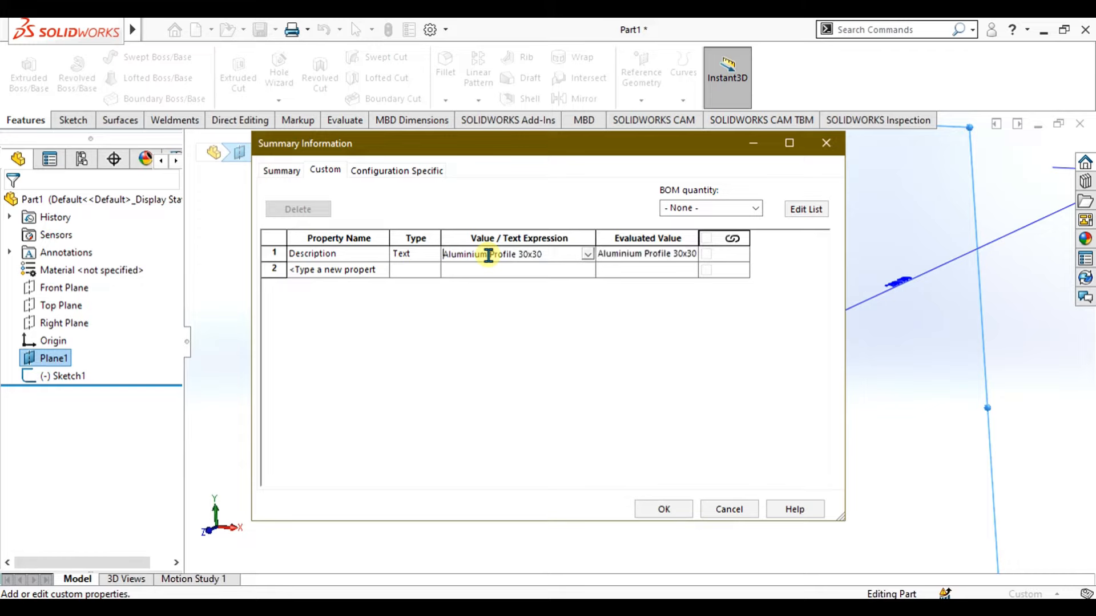
{"action": "left_click", "coordinate": [666, 509]}
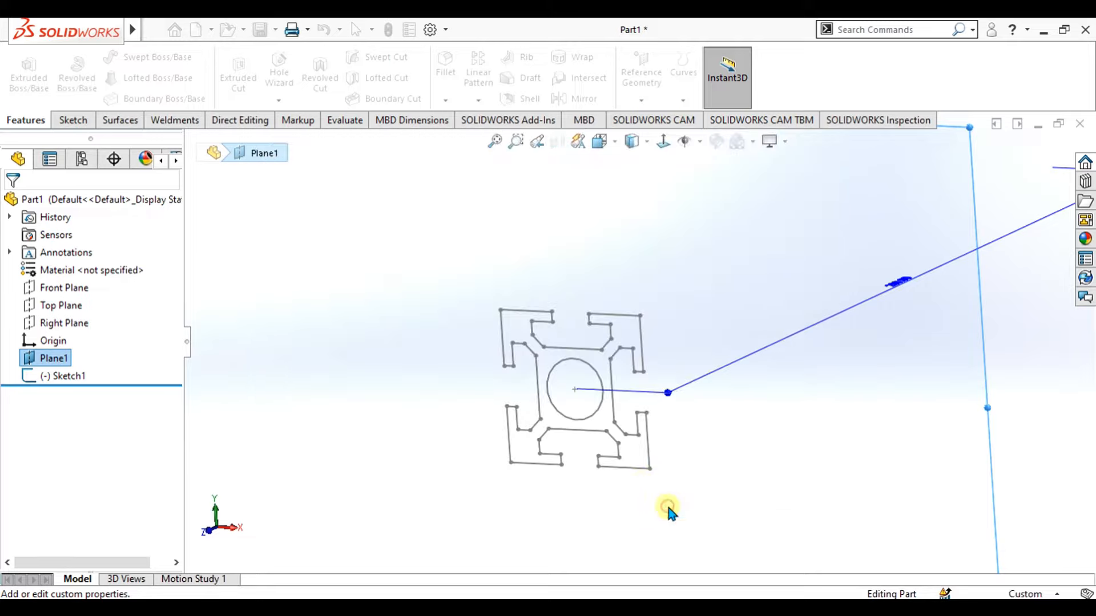
Step: Select Sketch1 and start saving the part under the Lib Feat Part (*.sldlfp) file type
{"action": "left_click", "coordinate": [560, 351]}
{"action": "left_click", "coordinate": [577, 369]}
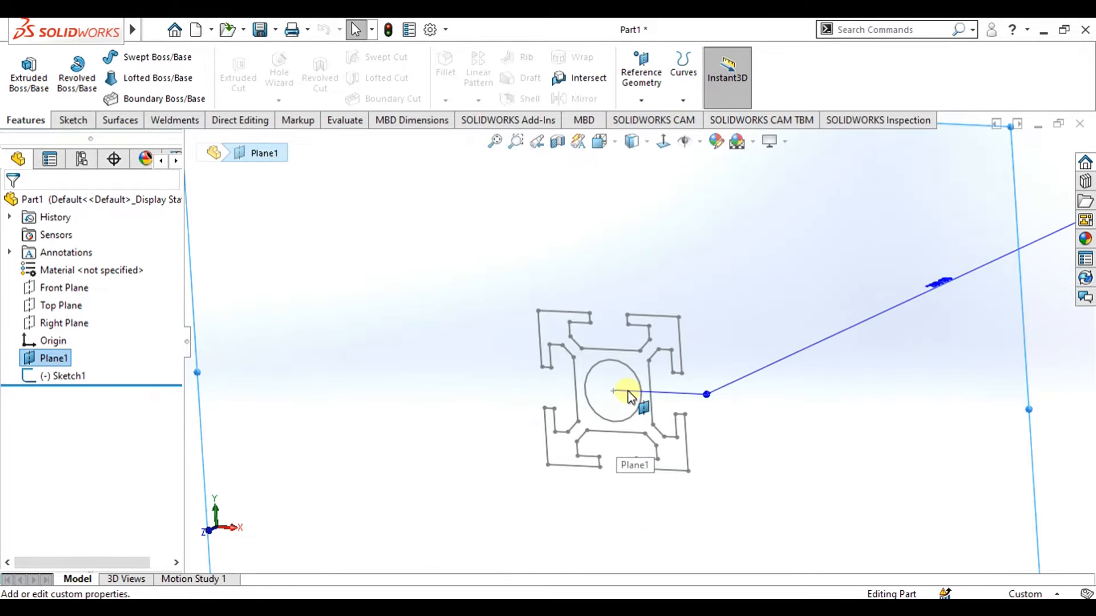
{"action": "left_click", "coordinate": [72, 377]}
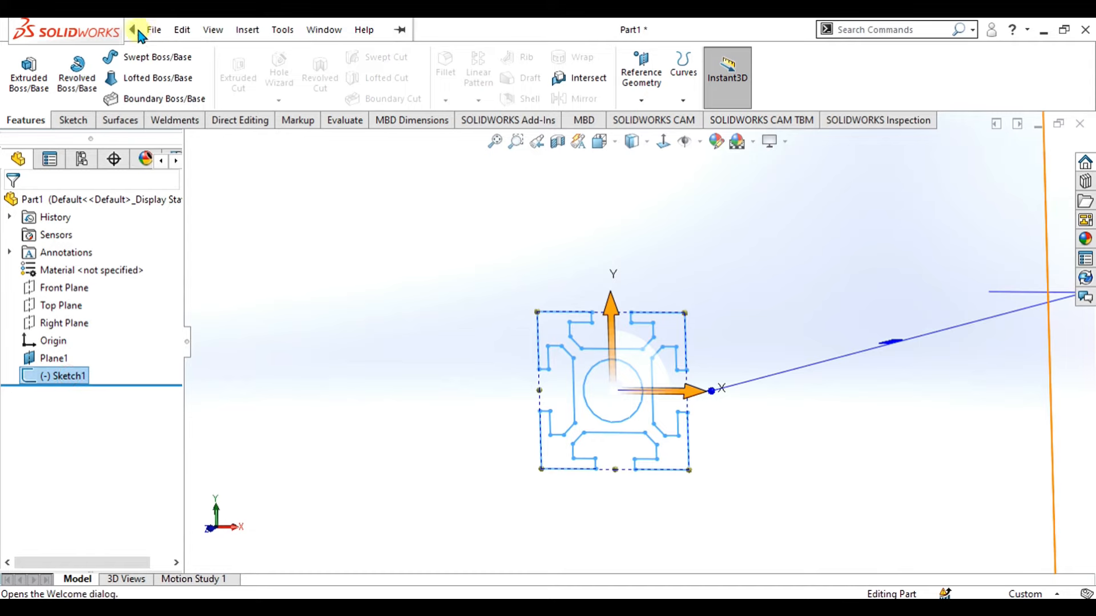
{"action": "left_click", "coordinate": [153, 30]}
{"action": "left_click", "coordinate": [210, 223]}
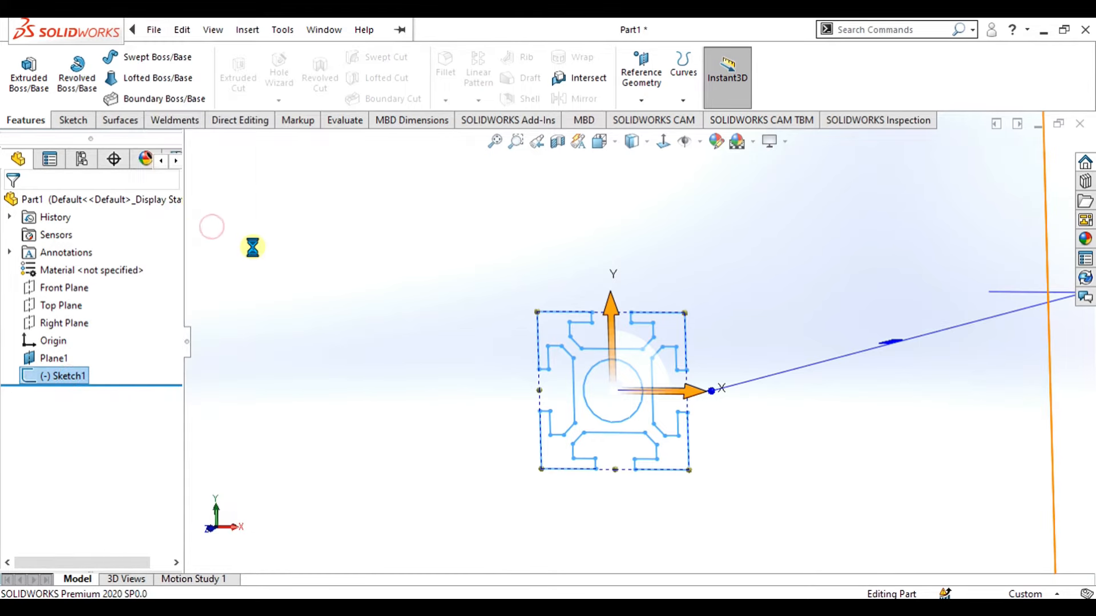
{"action": "left_click", "coordinate": [185, 395]}
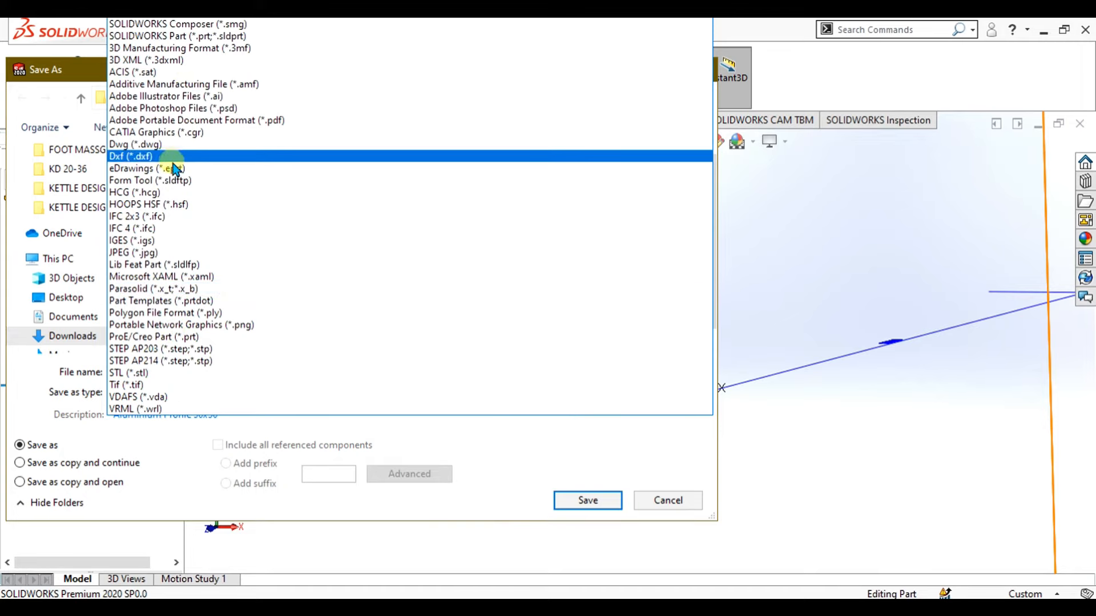
{"action": "left_click", "coordinate": [156, 265]}
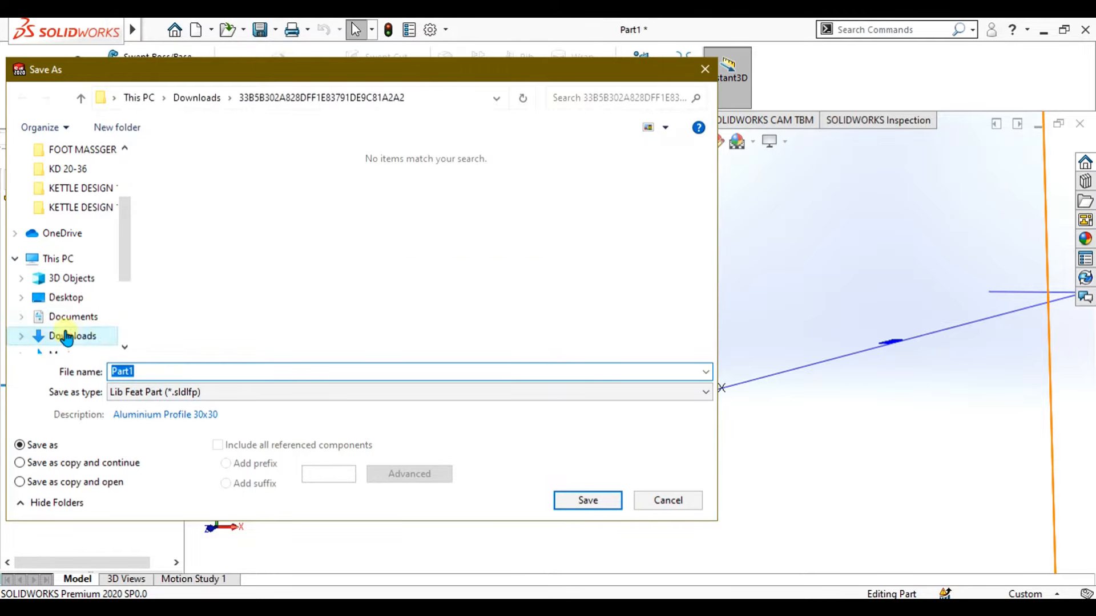
Step: Set the save location to Program Files\SOLIDWORKS Corp\SOLIDWORKS on Local Disk (D:)
{"action": "scroll", "coordinate": [67, 337], "scroll_direction": "down", "scroll_amount": 3}
{"action": "left_click", "coordinate": [93, 285]}
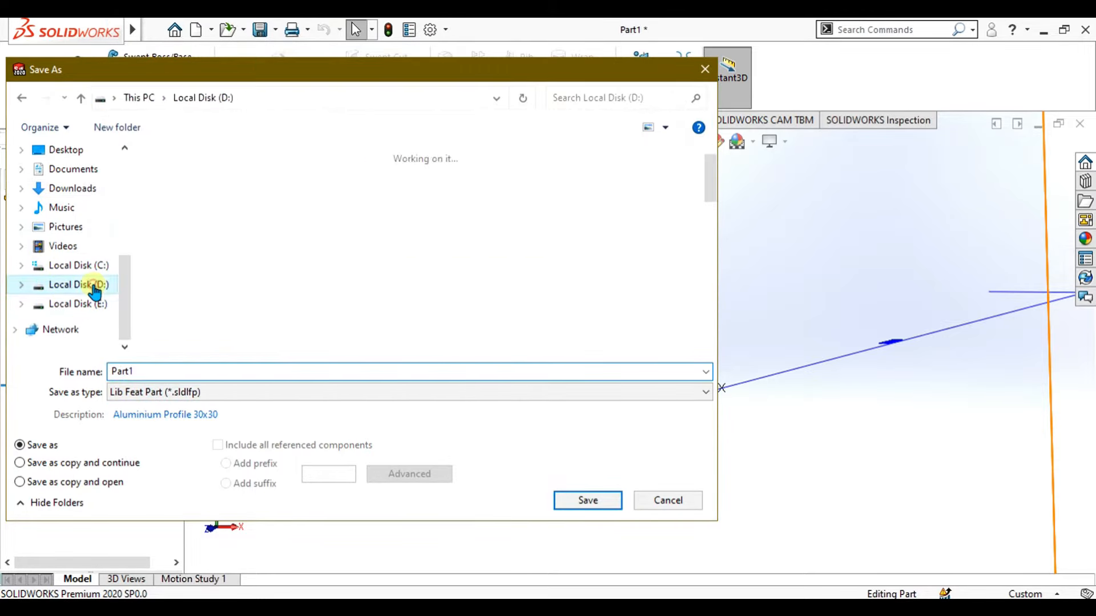
{"action": "scroll", "coordinate": [469, 221], "scroll_direction": "down", "scroll_amount": 8}
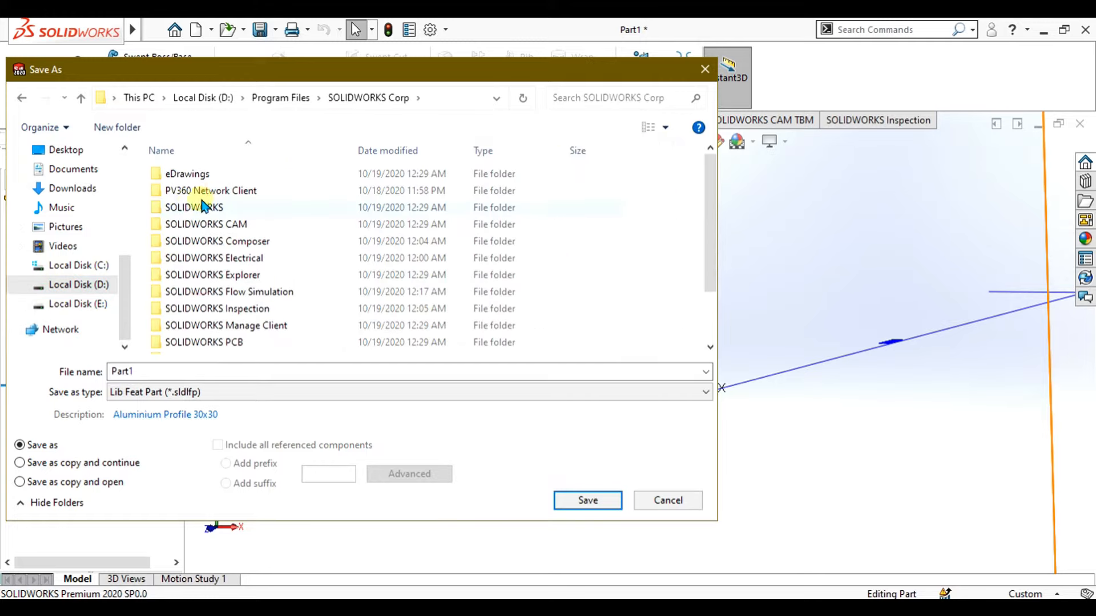
{"action": "double_click", "coordinate": [209, 212]}
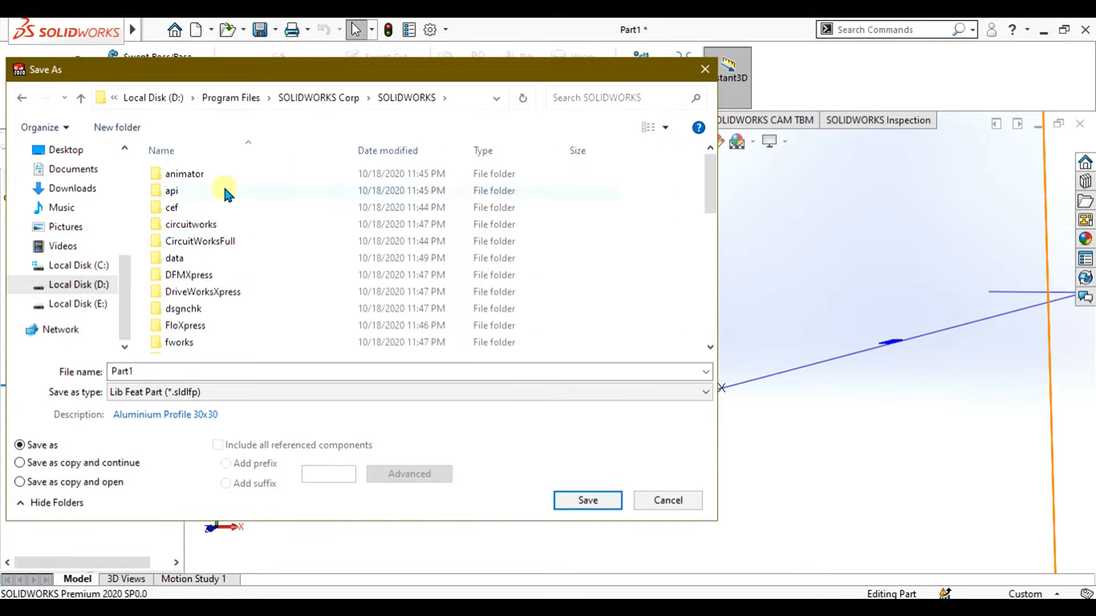
Step: Open the lang\english\weldment profiles subfolder as the save location for the library feature part
{"action": "scroll", "coordinate": [223, 205], "scroll_direction": "down", "scroll_amount": 3}
{"action": "scroll", "coordinate": [226, 228], "scroll_direction": "down", "scroll_amount": 3}
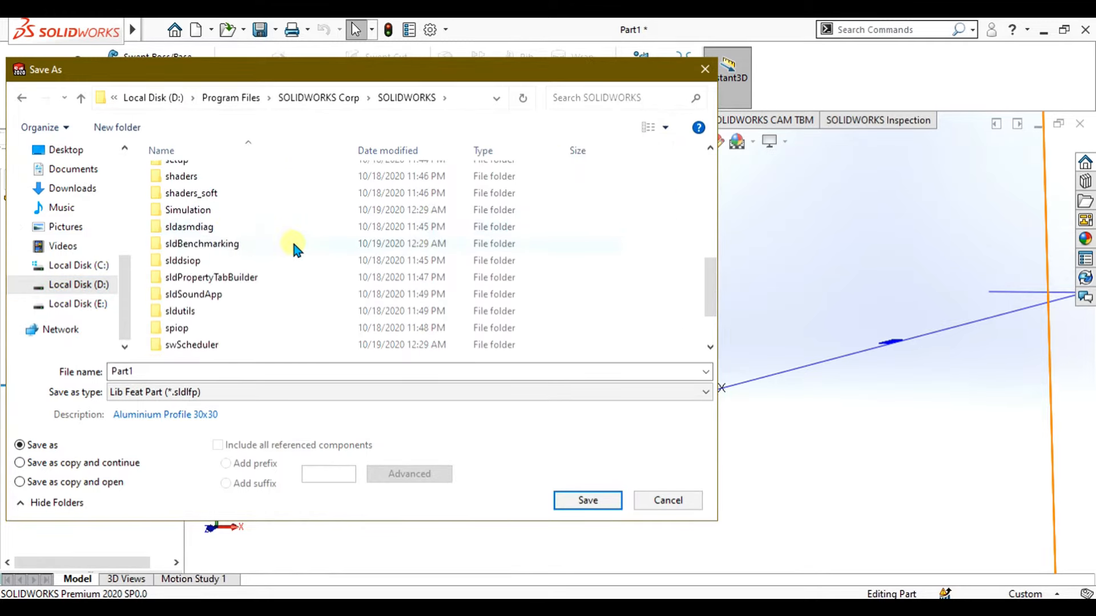
{"action": "scroll", "coordinate": [240, 225], "scroll_direction": "down", "scroll_amount": 1}
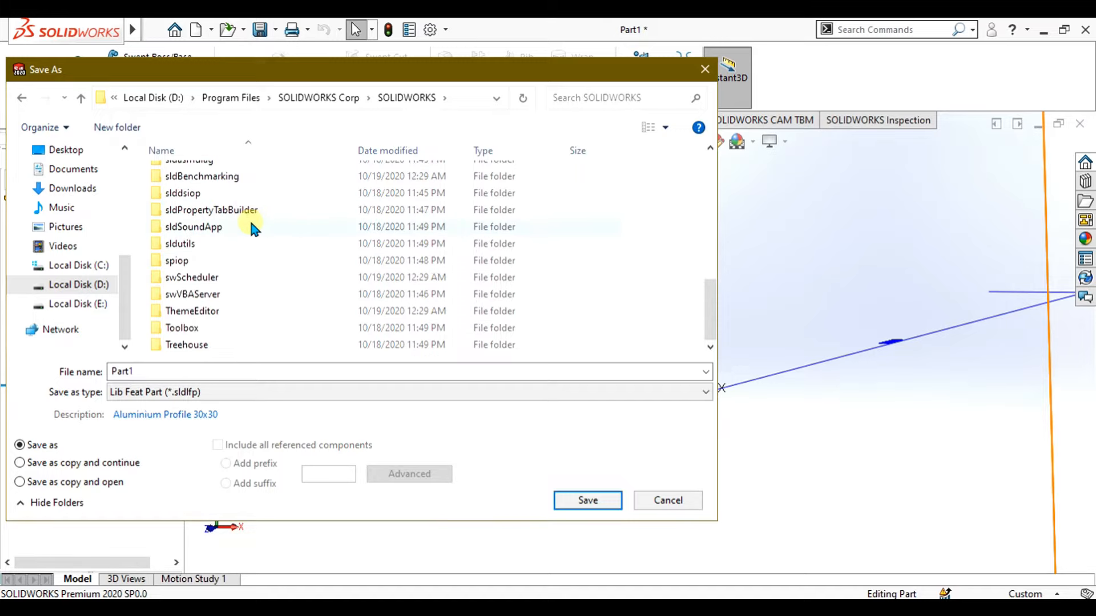
{"action": "scroll", "coordinate": [236, 241], "scroll_direction": "up", "scroll_amount": 7}
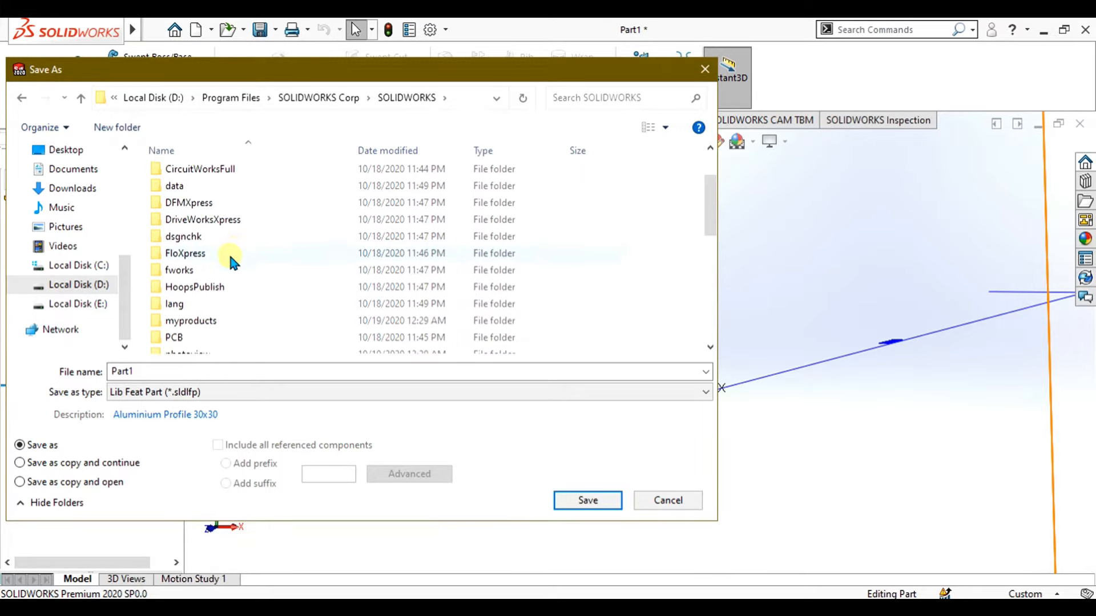
{"action": "scroll", "coordinate": [228, 252], "scroll_direction": "up", "scroll_amount": 2}
{"action": "left_click", "coordinate": [196, 244]}
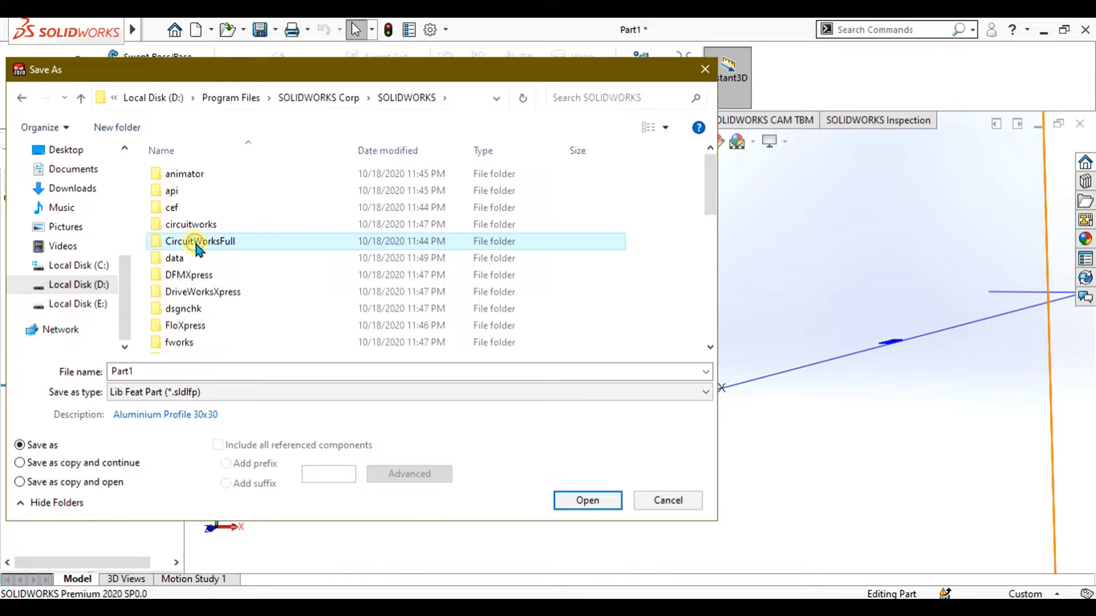
{"action": "key", "text": "l"}
{"action": "double_click", "coordinate": [173, 170]}
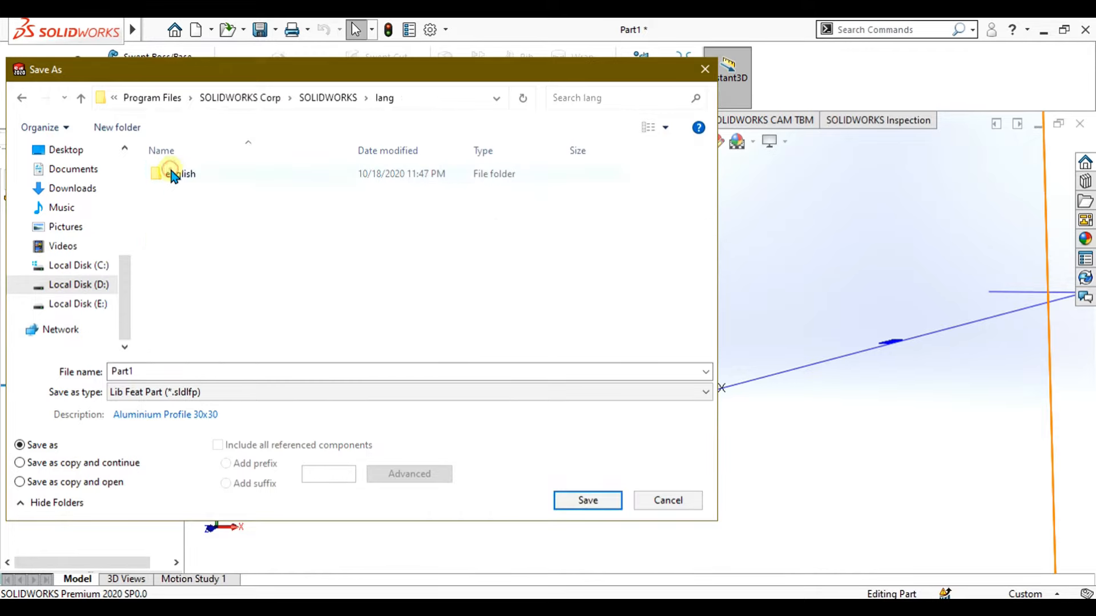
{"action": "double_click", "coordinate": [203, 175]}
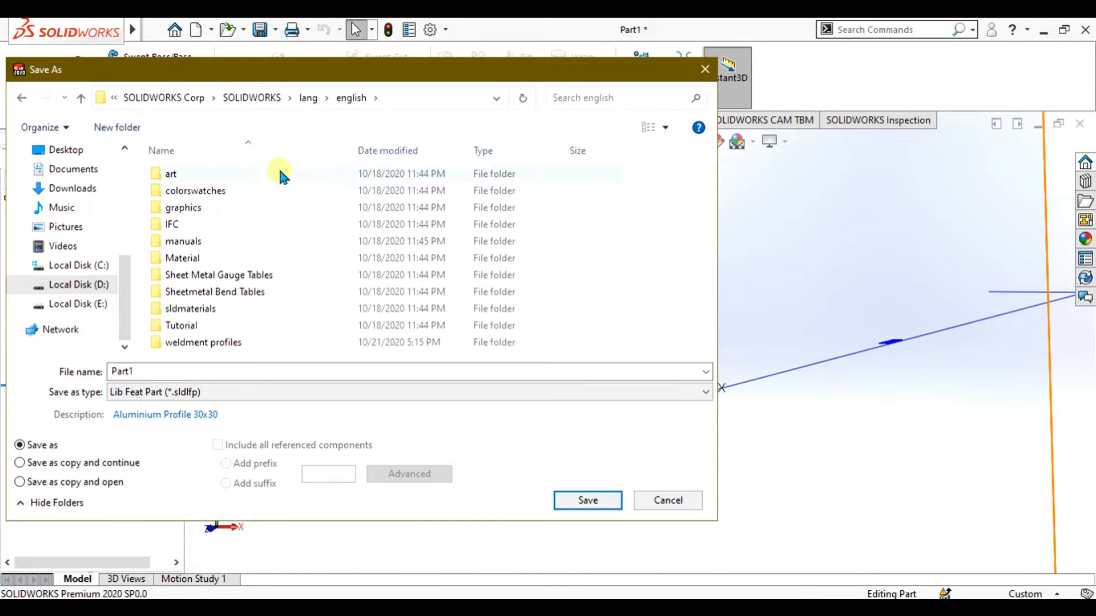
{"action": "double_click", "coordinate": [206, 343]}
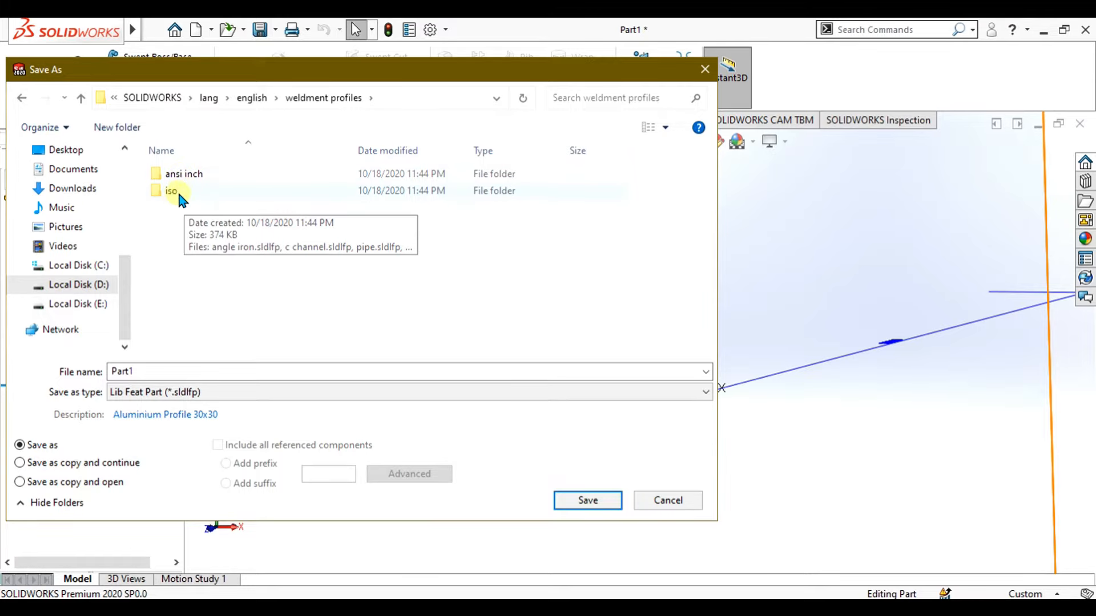
Step: Create a folder named Custom inside weldment profiles and open it as the save location
{"action": "right_click", "coordinate": [234, 227]}
{"action": "left_click", "coordinate": [300, 400]}
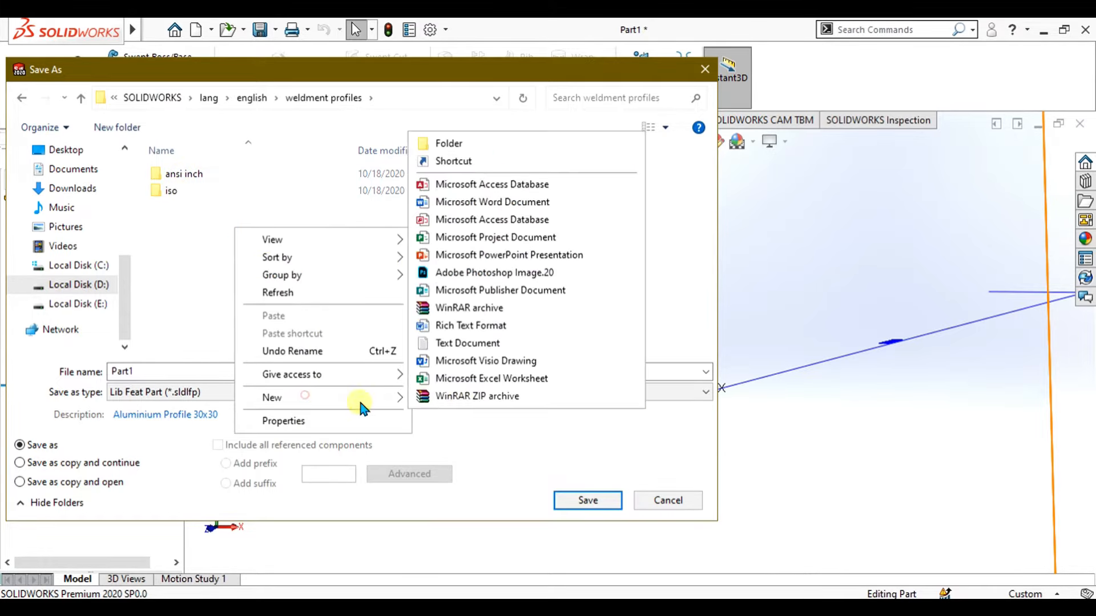
{"action": "left_click", "coordinate": [447, 141]}
{"action": "type", "text": "C"}
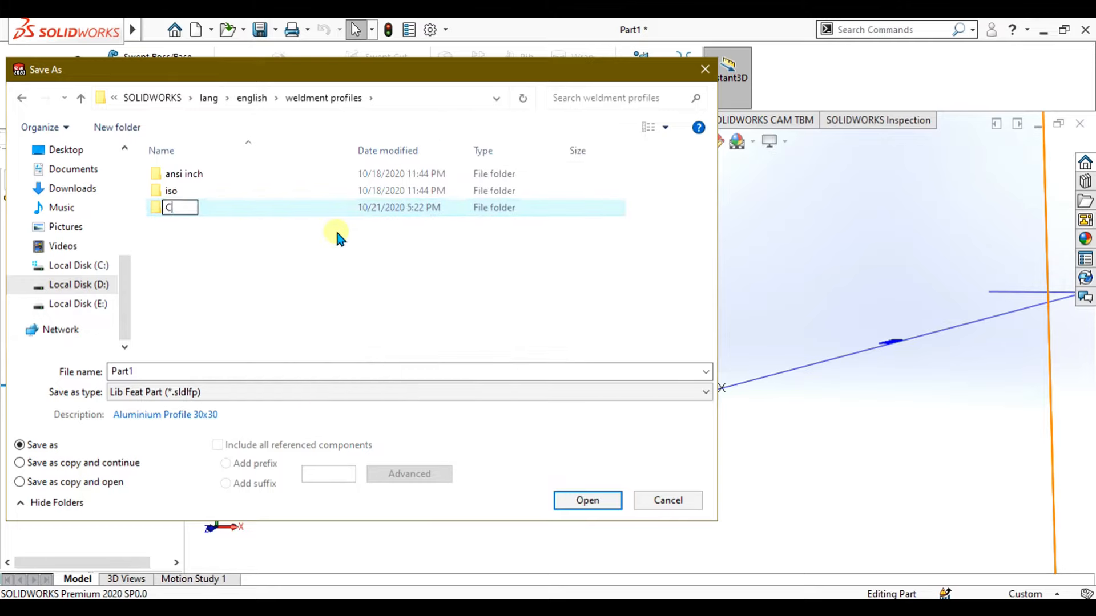
{"action": "key", "text": "Return"}
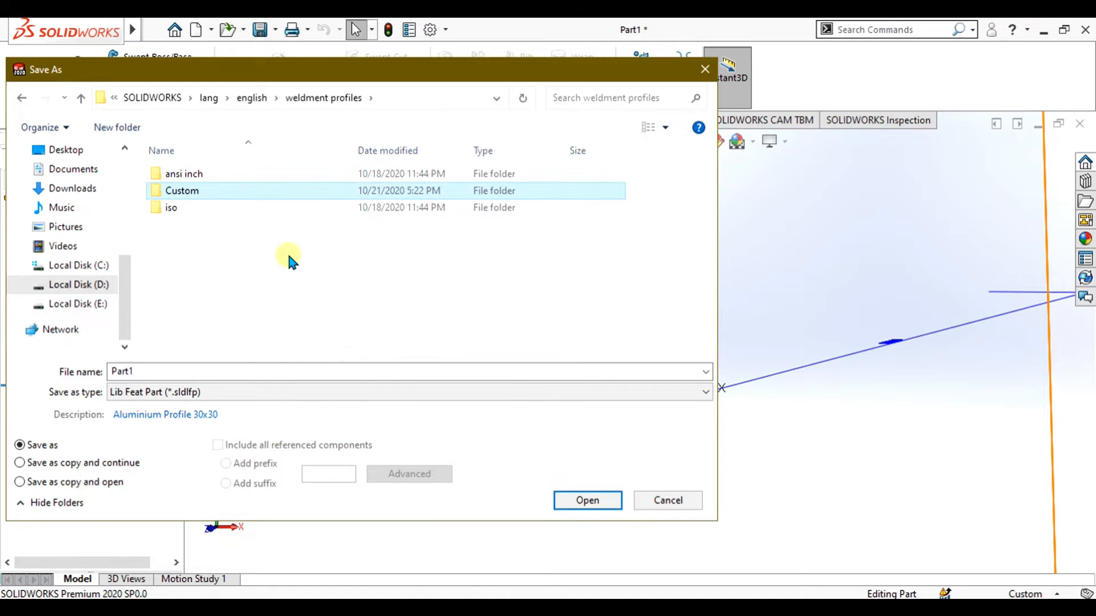
{"action": "key", "text": "Return"}
Step: Create a new subfolder inside the Custom folder
{"action": "right_click", "coordinate": [235, 231]}
{"action": "left_click", "coordinate": [200, 227]}
{"action": "right_click", "coordinate": [198, 224]}
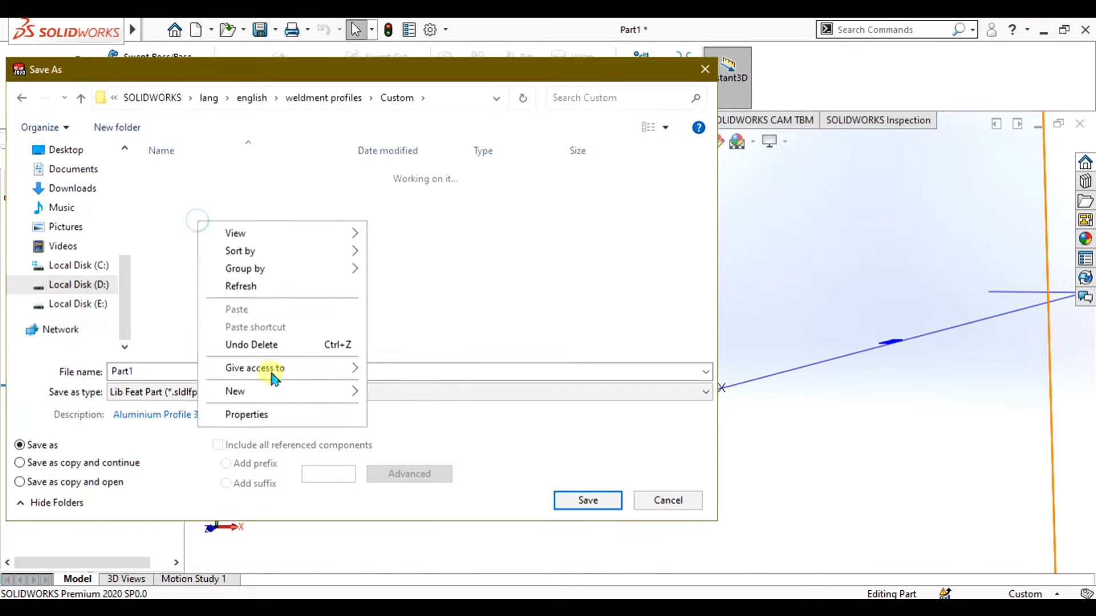
{"action": "mouse_move", "coordinate": [276, 396]}
{"action": "left_click", "coordinate": [406, 137]}
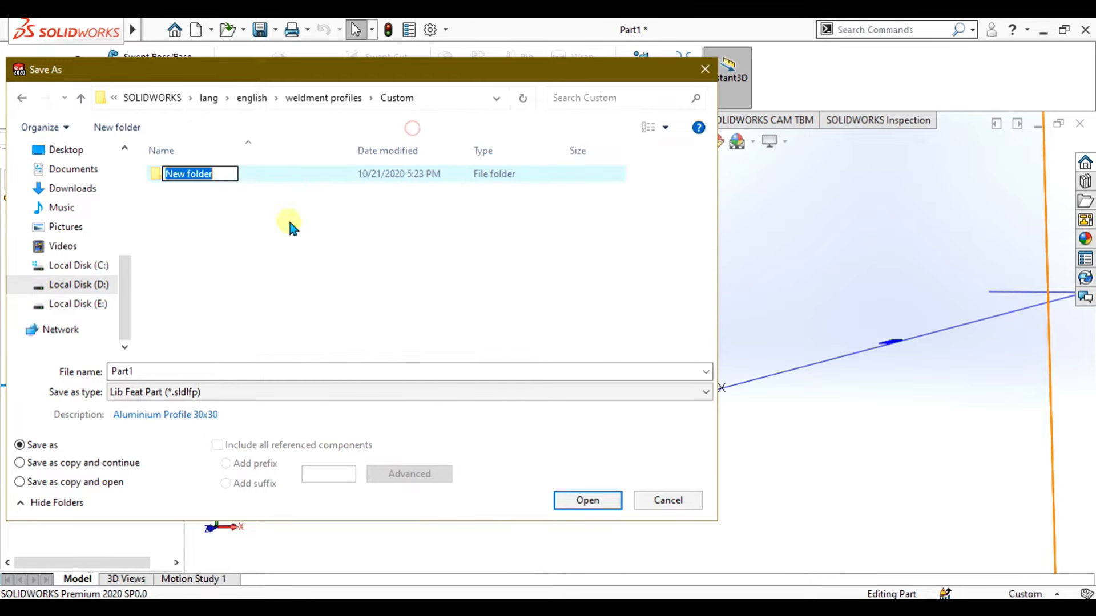
Step: Copy the part's description text and rename the new subfolder to Aluminium Profile 30x30 with it
{"action": "left_click", "coordinate": [244, 417]}
{"action": "left_click", "coordinate": [242, 416]}
{"action": "key", "text": "ctrl+c"}
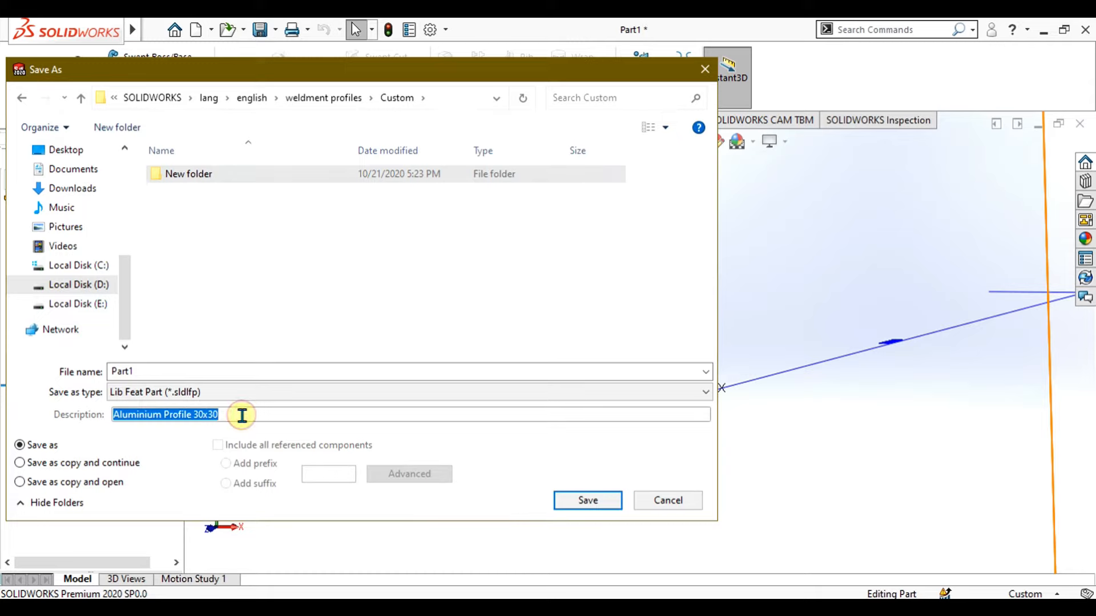
{"action": "right_click", "coordinate": [184, 173]}
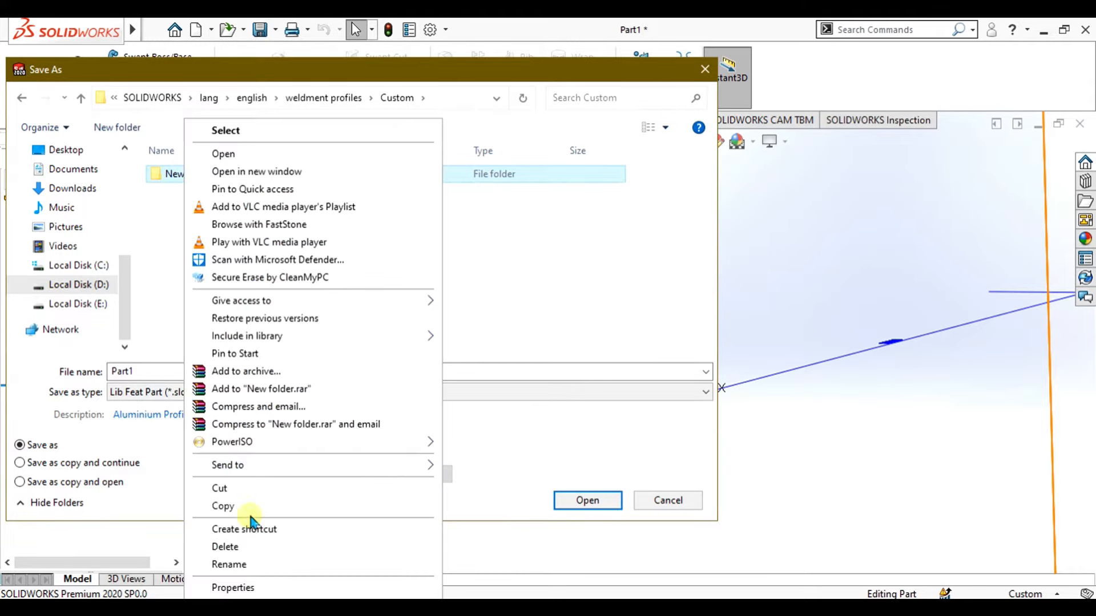
{"action": "left_click", "coordinate": [240, 564]}
{"action": "key", "text": "ctrl+v"}
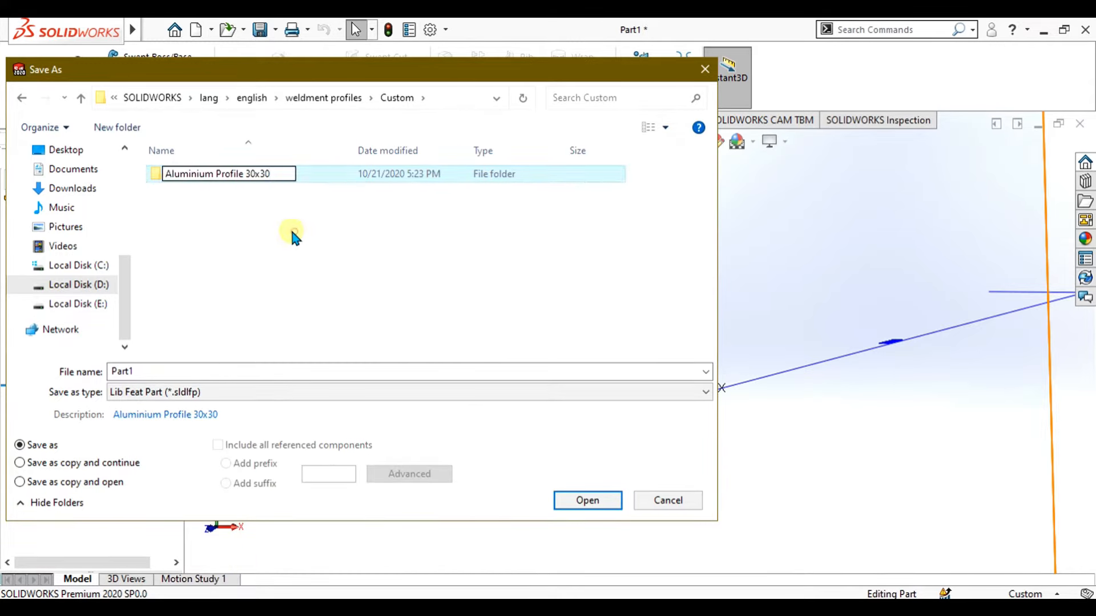
{"action": "left_click", "coordinate": [294, 231]}
Step: Save the library feature part as 30x30 inside the Aluminium Profile 30x30 folder
{"action": "double_click", "coordinate": [242, 176]}
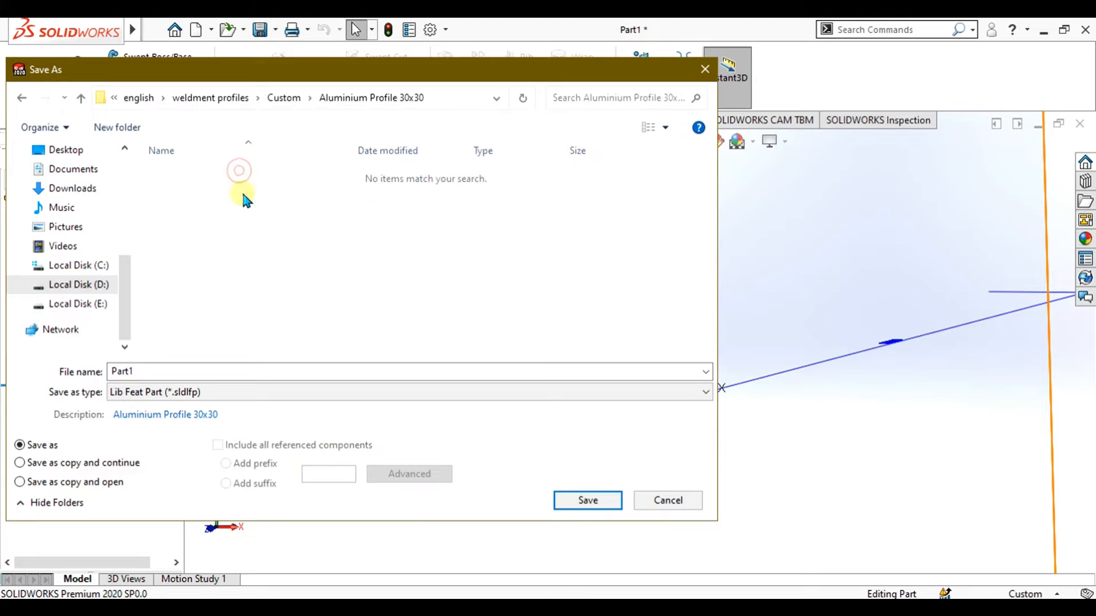
{"action": "double_click", "coordinate": [171, 374]}
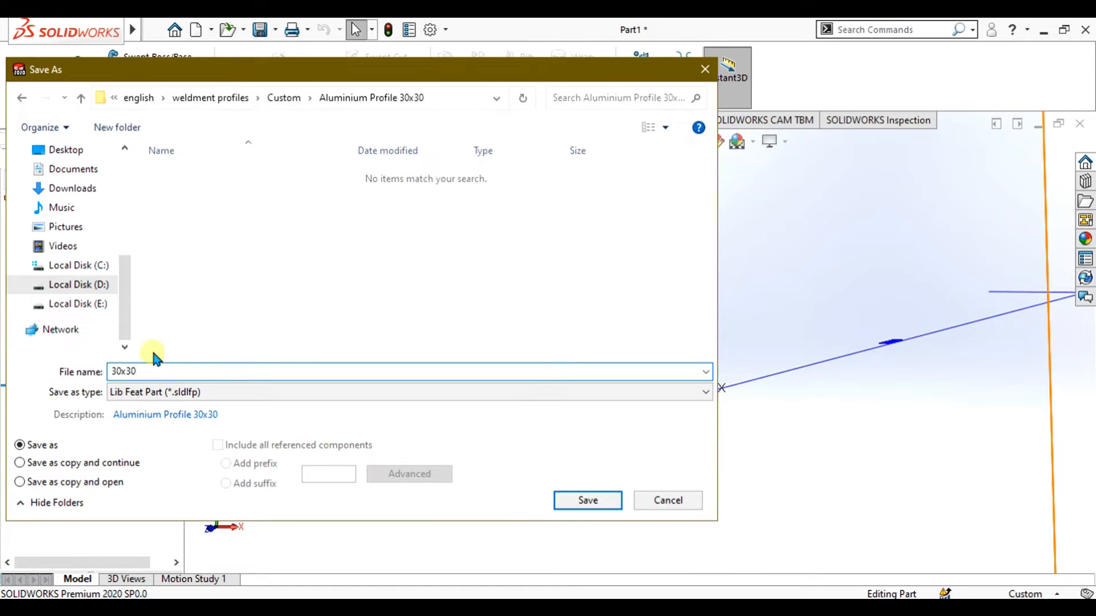
{"action": "left_click", "coordinate": [601, 499]}
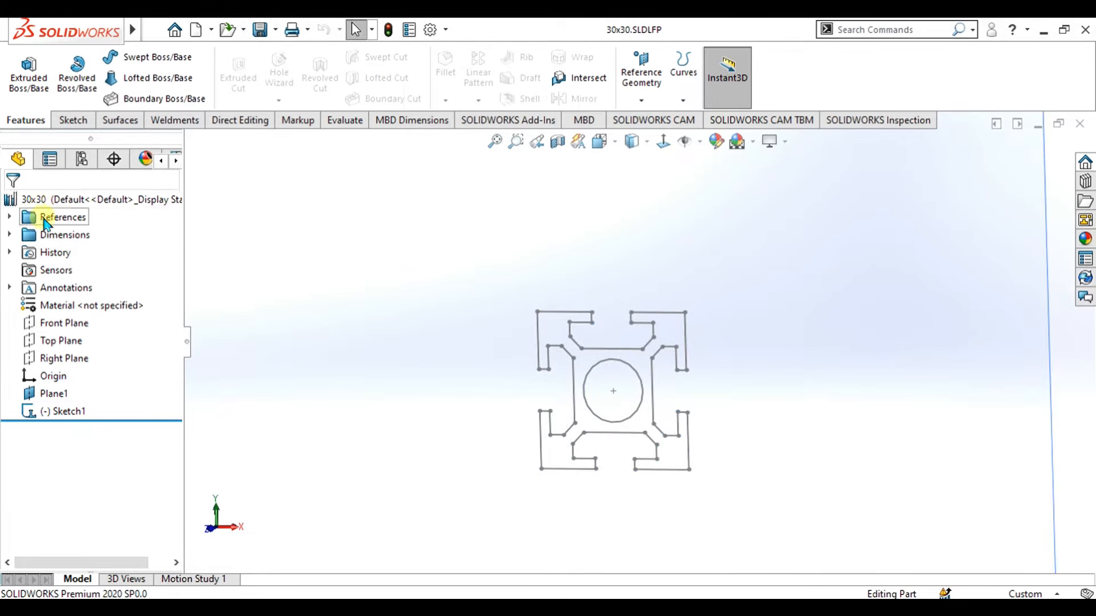
{"action": "left_click_drag", "start_coordinate": [25, 223], "coordinate": [240, 309]}
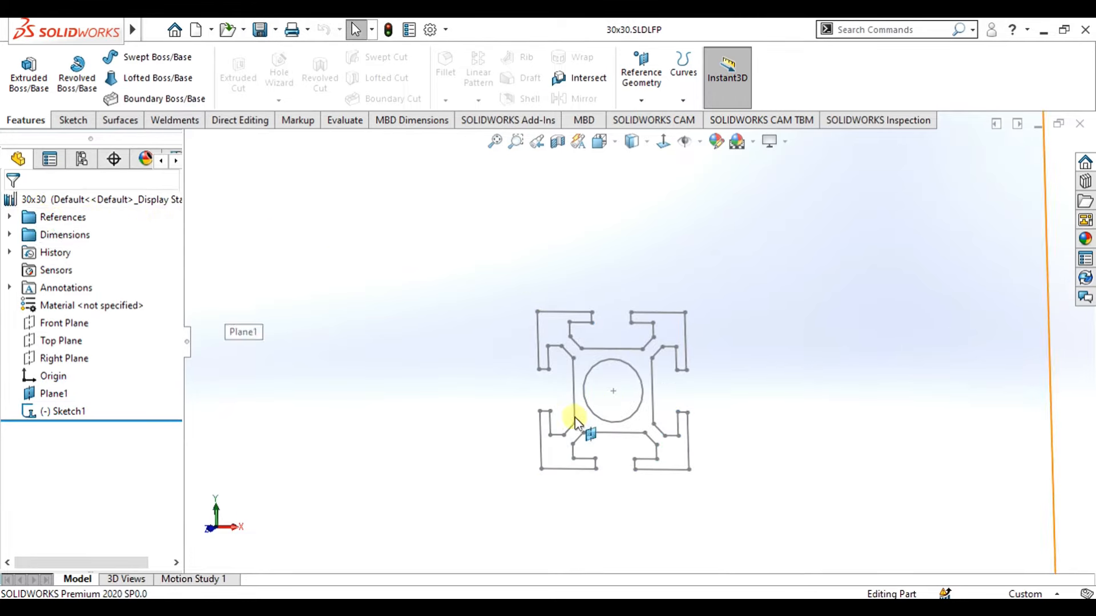
{"action": "mouse_move", "coordinate": [574, 417]}
{"action": "middle_mouse_down"}
{"action": "mouse_move", "coordinate": [677, 350]}
{"action": "mouse_move", "coordinate": [751, 369]}
{"action": "mouse_move", "coordinate": [550, 416]}
{"action": "mouse_move", "coordinate": [615, 431]}
{"action": "mouse_move", "coordinate": [567, 472]}
{"action": "middle_mouse_up"}
{"action": "middle_click_drag", "start_coordinate": [746, 440], "coordinate": [711, 341]}
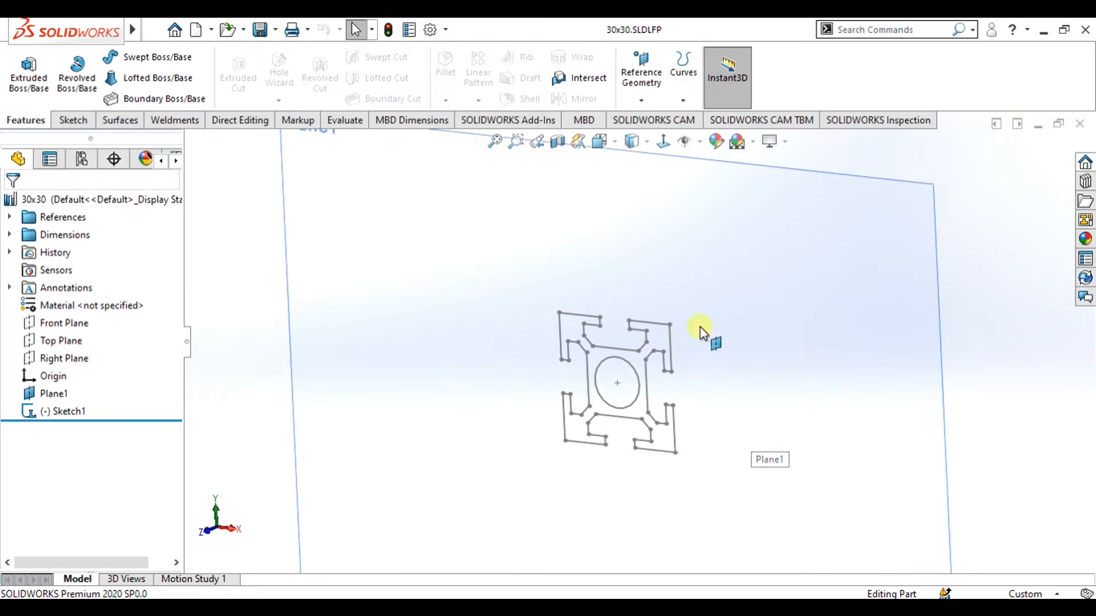
Step: Create a new part document
{"action": "left_click", "coordinate": [146, 27]}
{"action": "left_click", "coordinate": [157, 51]}
{"action": "left_click", "coordinate": [668, 482]}
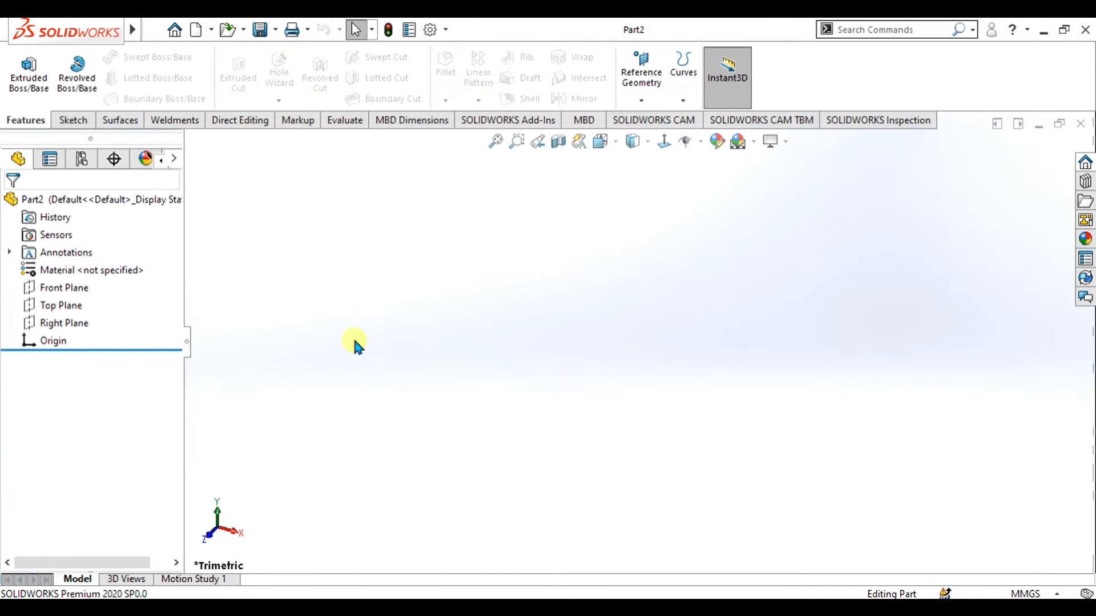
Step: Sketch a center rectangle about 142 mm high on the Front Plane, centred on the origin
{"action": "left_click", "coordinate": [60, 288]}
{"action": "left_click", "coordinate": [73, 121]}
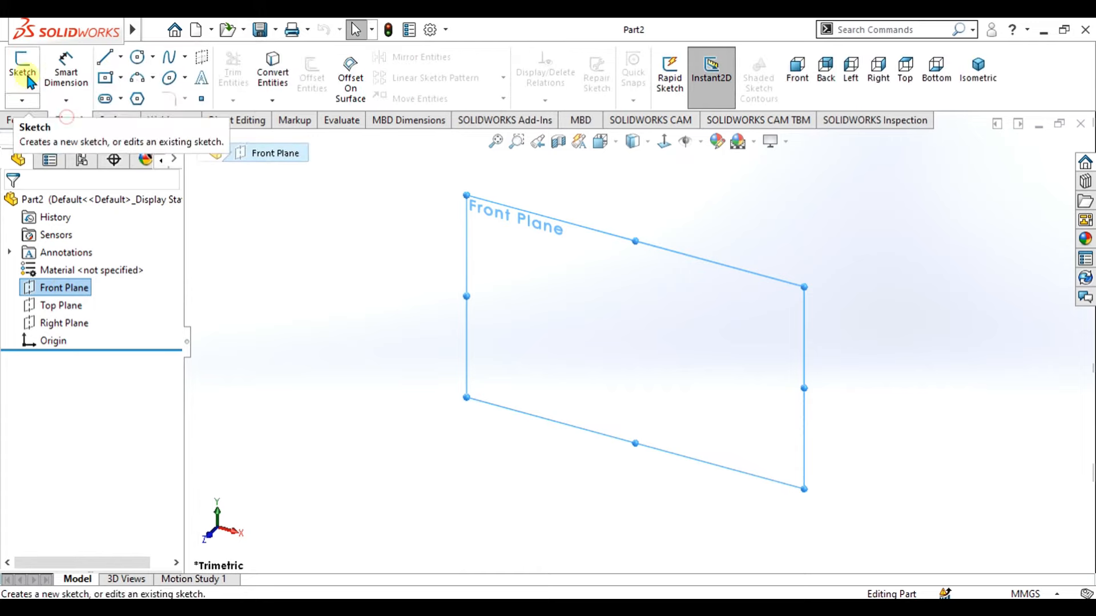
{"action": "left_click", "coordinate": [28, 80]}
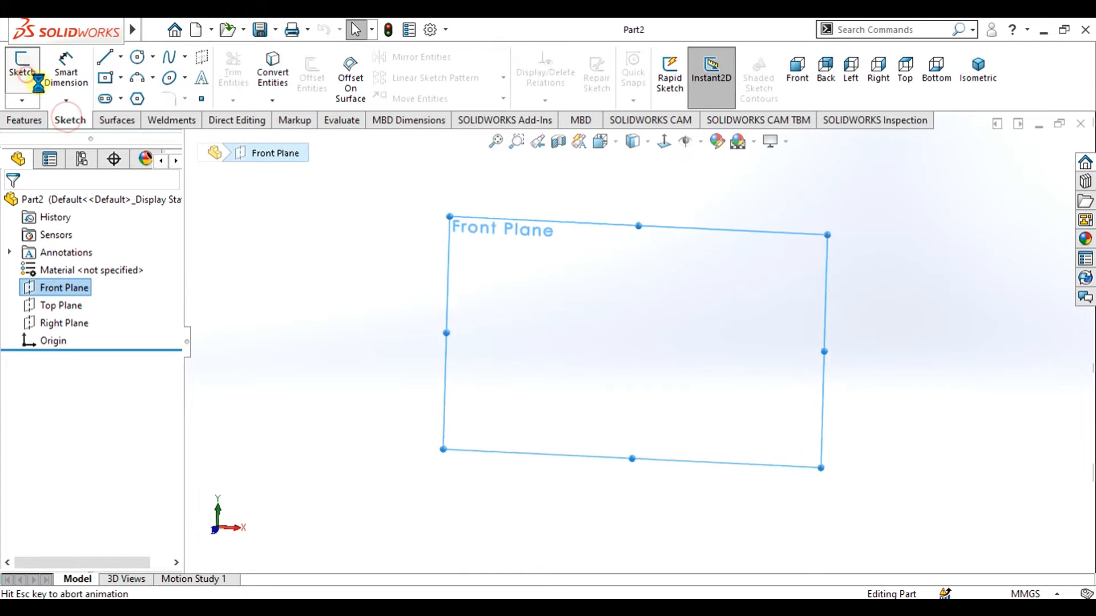
{"action": "left_click", "coordinate": [107, 79]}
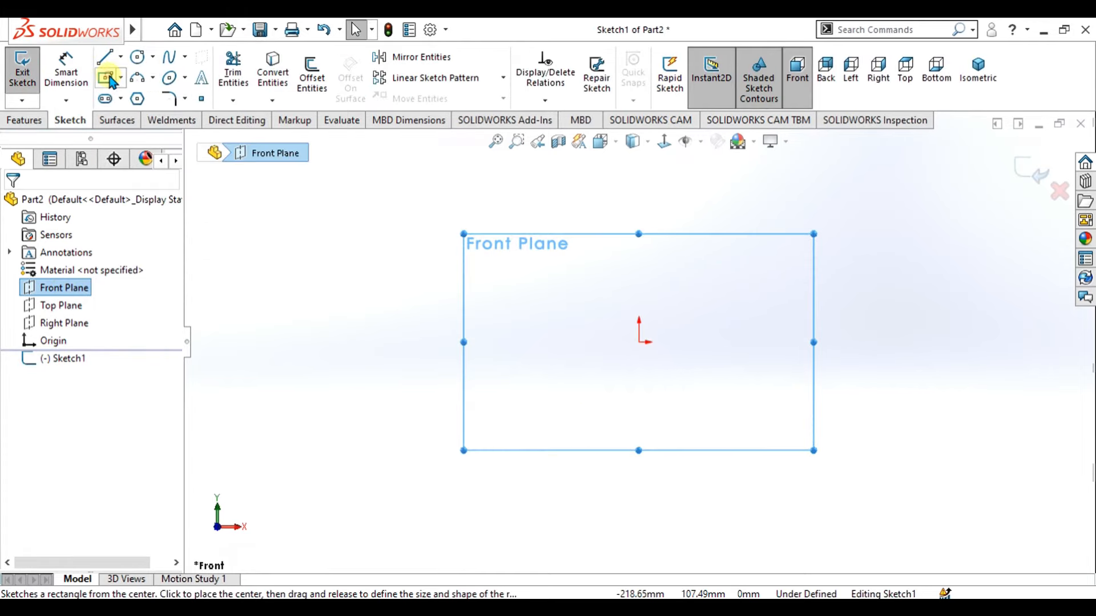
{"action": "left_click", "coordinate": [639, 342]}
{"action": "left_click", "coordinate": [807, 481]}
Step: Dimension the rectangle's vertical edge to a height of 200 mm
{"action": "key", "text": "d"}
{"action": "left_click", "coordinate": [808, 319]}
{"action": "left_click", "coordinate": [896, 339]}
{"action": "type", "text": "200"}
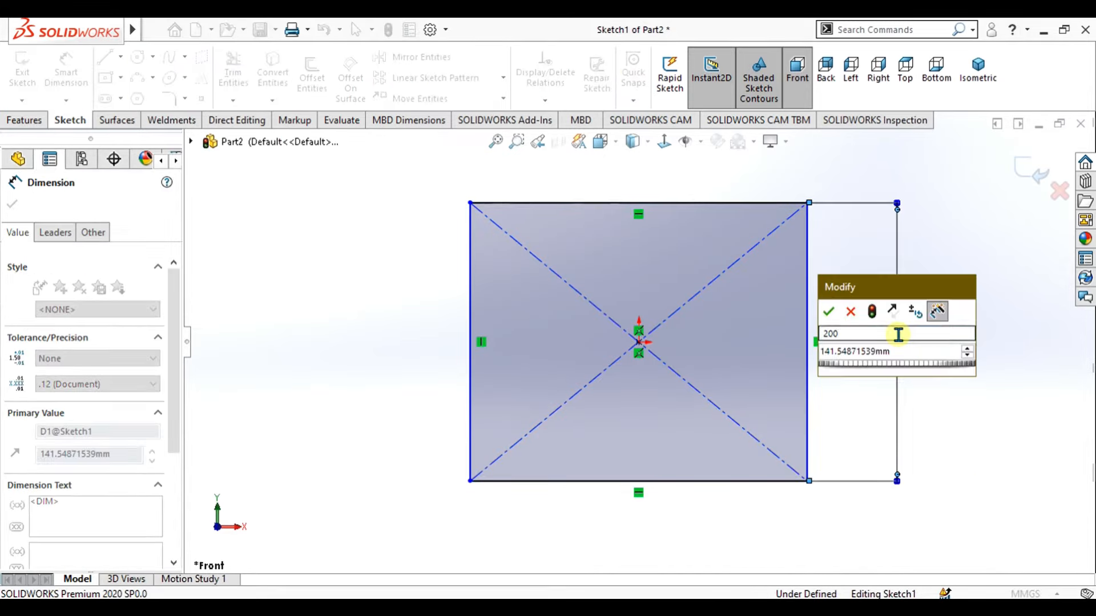
{"action": "type", "text": "200"}
{"action": "key", "text": "Return"}
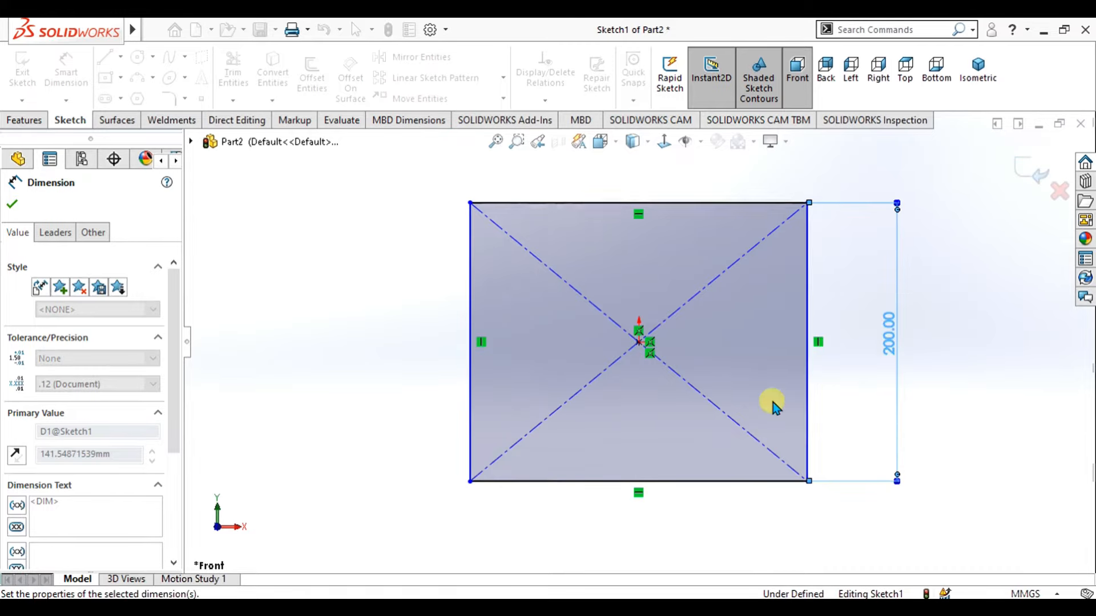
Step: Add a width dimension to the rectangle's lower horizontal edge
{"action": "left_click", "coordinate": [640, 481]}
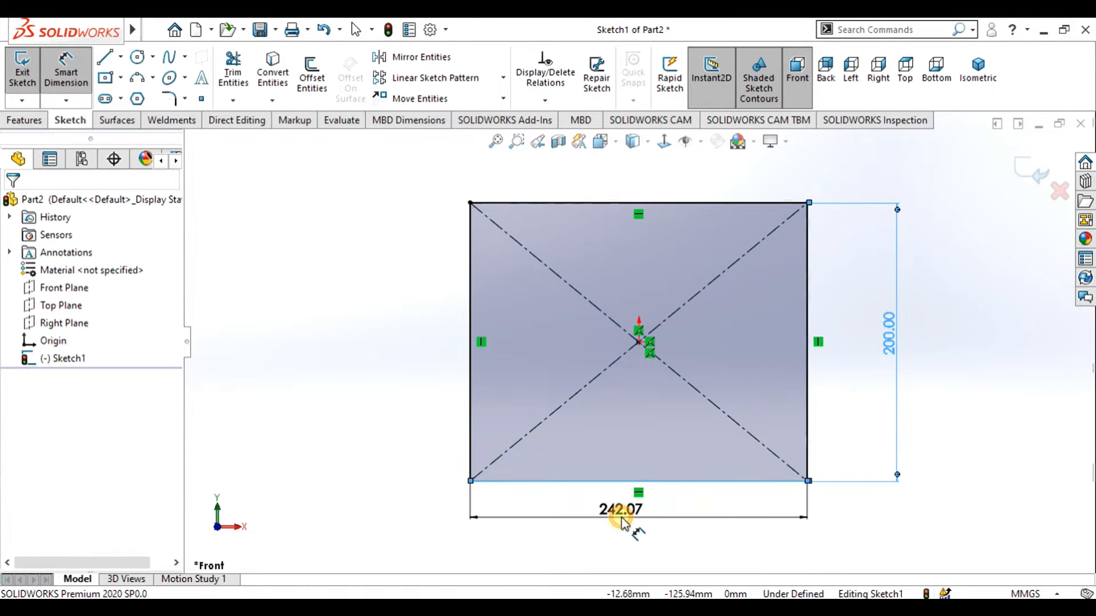
{"action": "left_click", "coordinate": [624, 522]}
{"action": "type", "text": "20"}
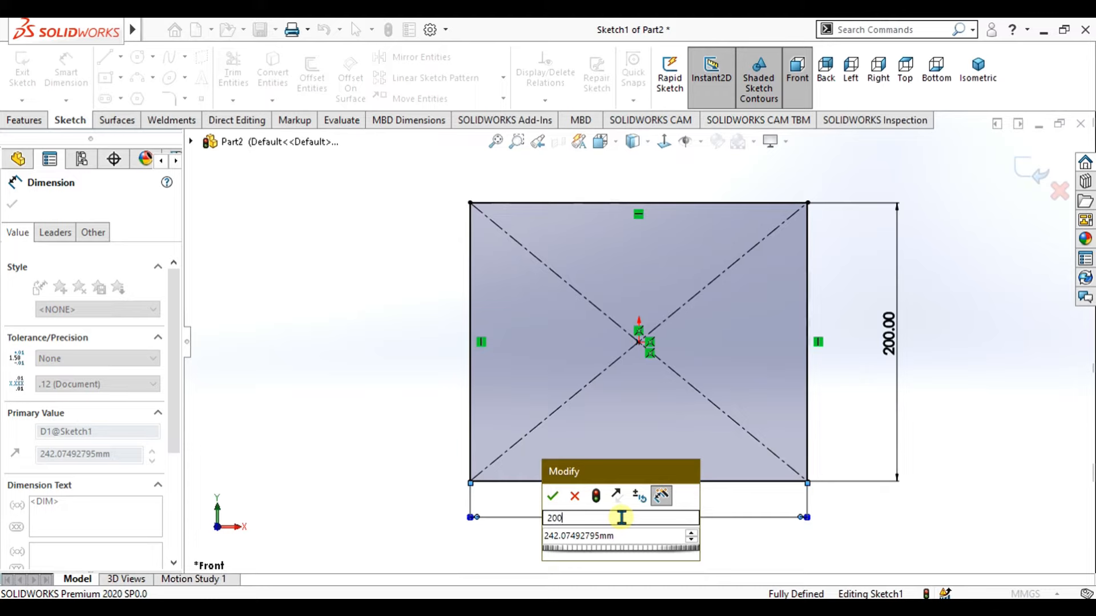
{"action": "type", "text": "0"}
{"action": "key", "text": "Return"}
{"action": "key", "text": "Return"}
{"action": "key", "text": "Escape"}
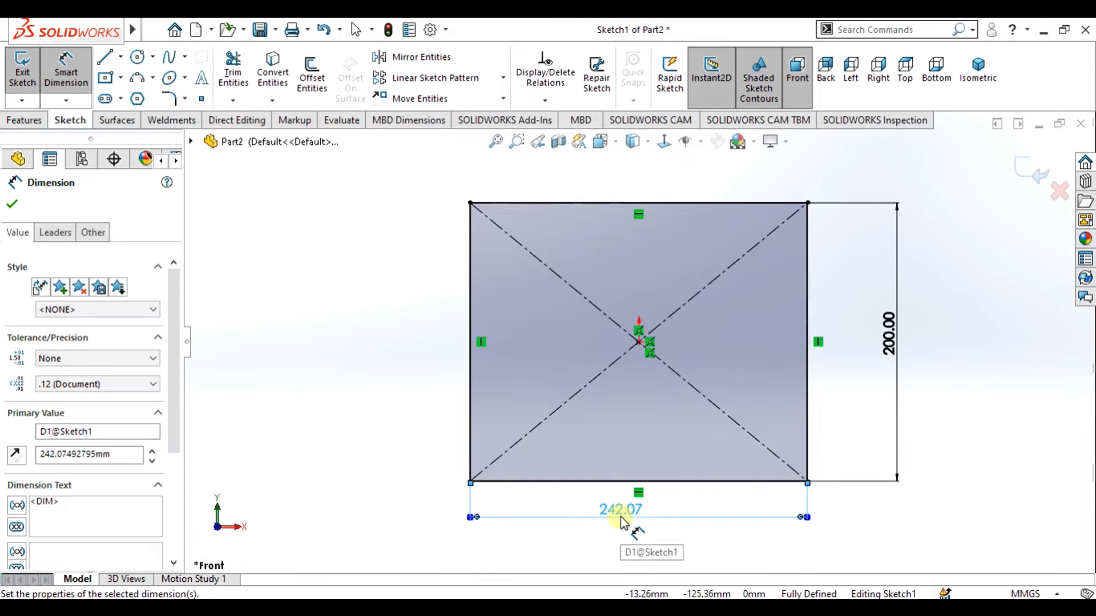
Step: Set the rectangle's width dimension to 200 mm and exit the sketch
{"action": "double_click", "coordinate": [622, 517]}
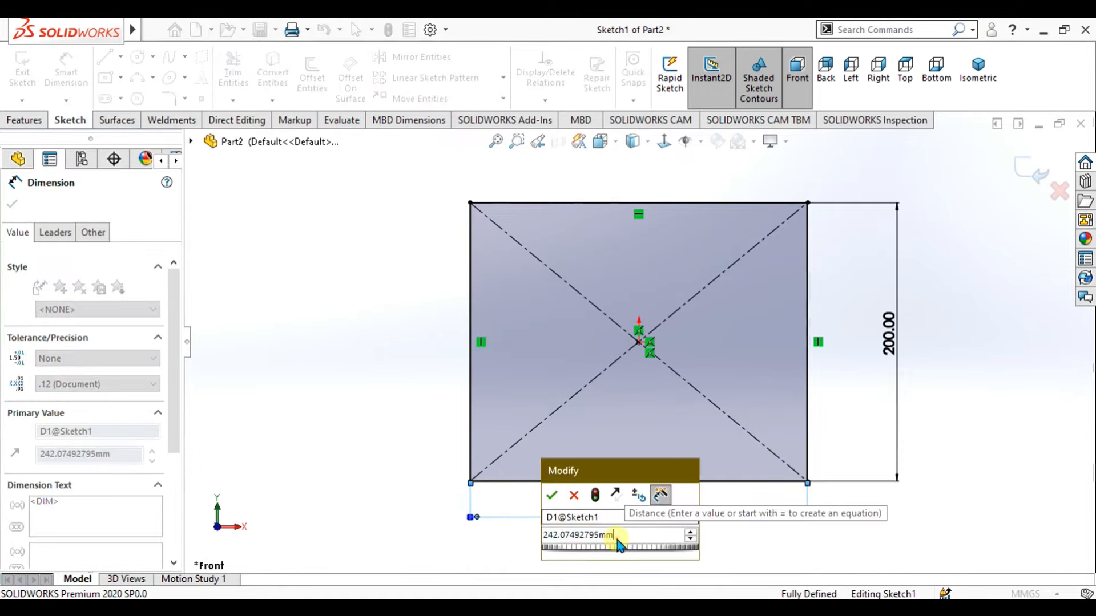
{"action": "double_click", "coordinate": [616, 537]}
{"action": "type", "text": "200"}
{"action": "key", "text": "Return"}
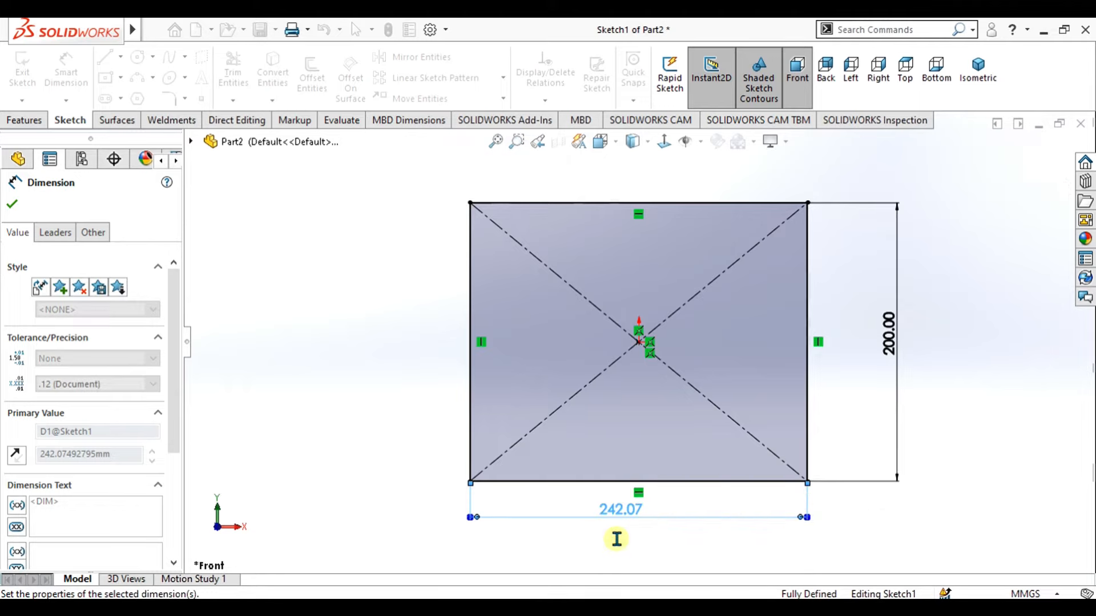
{"action": "left_click", "coordinate": [17, 209]}
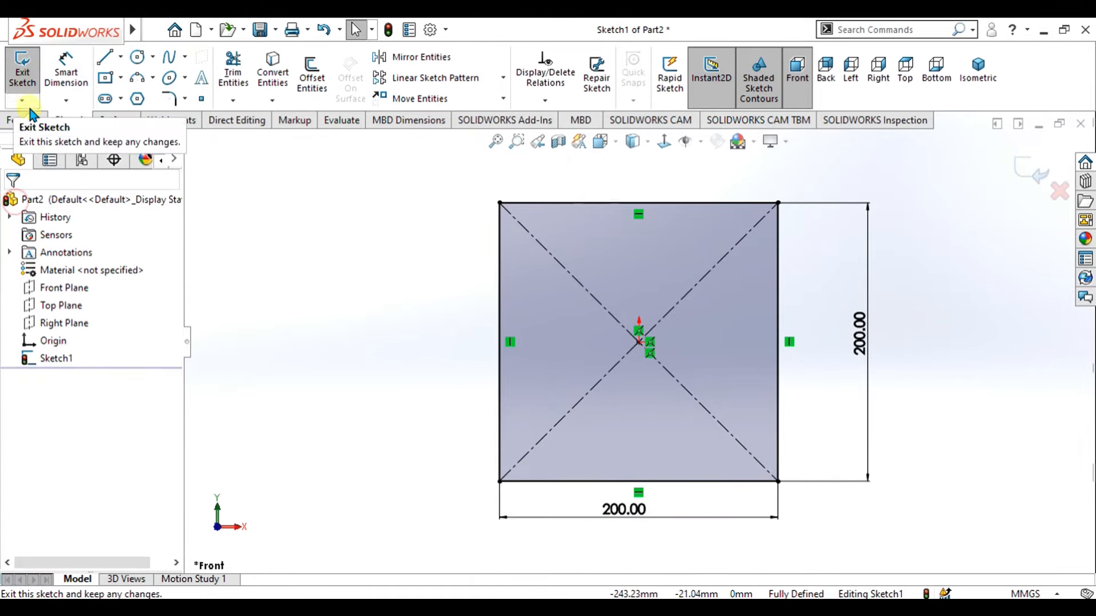
{"action": "left_click", "coordinate": [22, 83]}
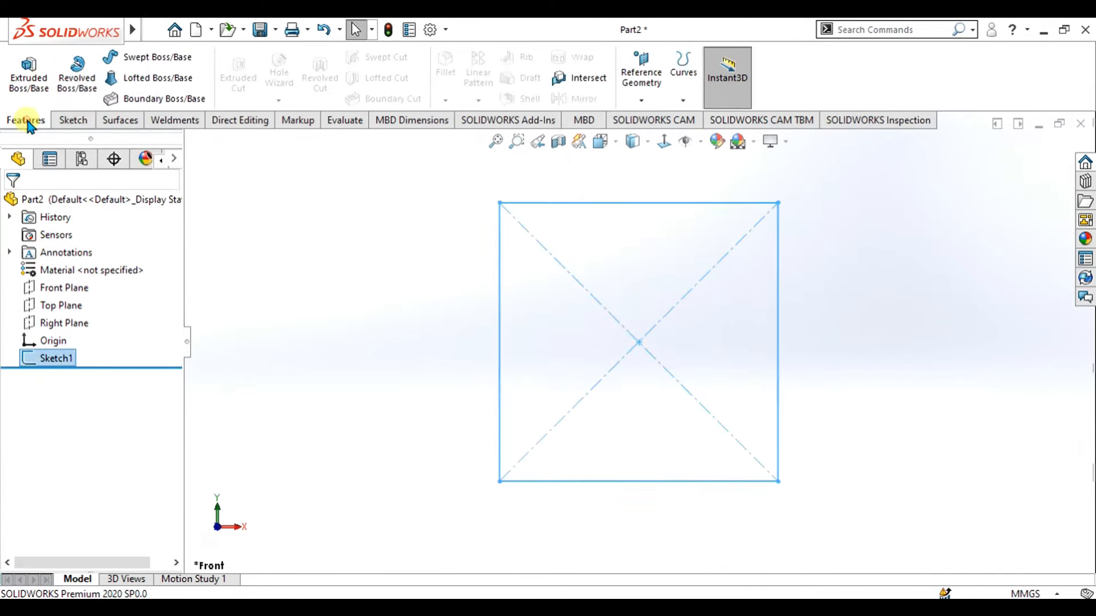
Step: Create a reference plane offset 300 mm from the Front Plane
{"action": "left_click", "coordinate": [641, 100]}
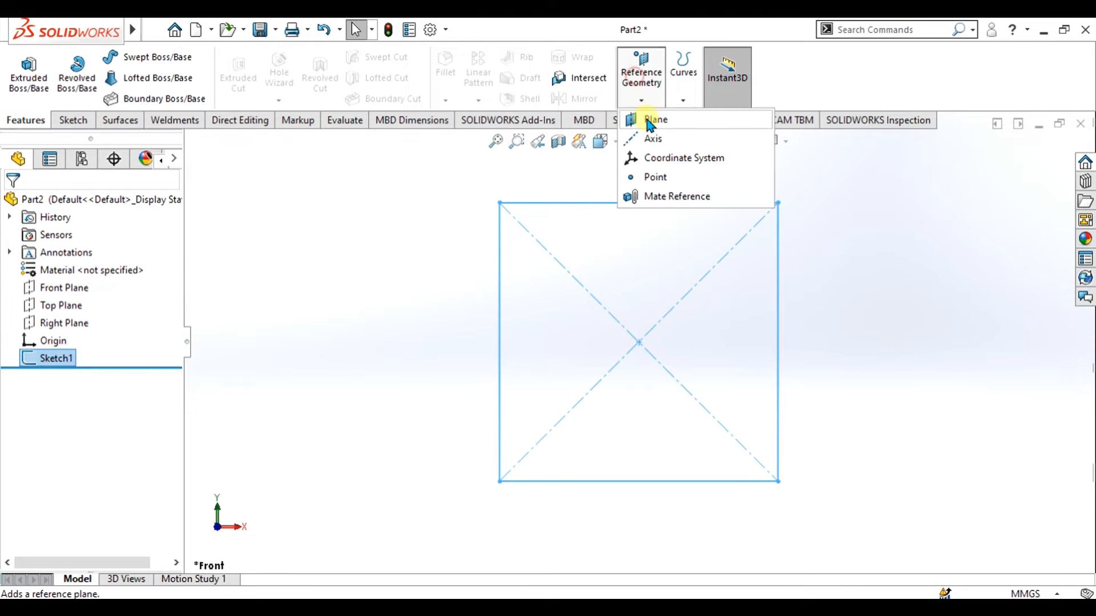
{"action": "left_click", "coordinate": [648, 115]}
{"action": "mouse_move", "coordinate": [643, 364]}
{"action": "middle_mouse_down"}
{"action": "mouse_move", "coordinate": [589, 384]}
{"action": "mouse_move", "coordinate": [630, 266]}
{"action": "middle_mouse_up"}
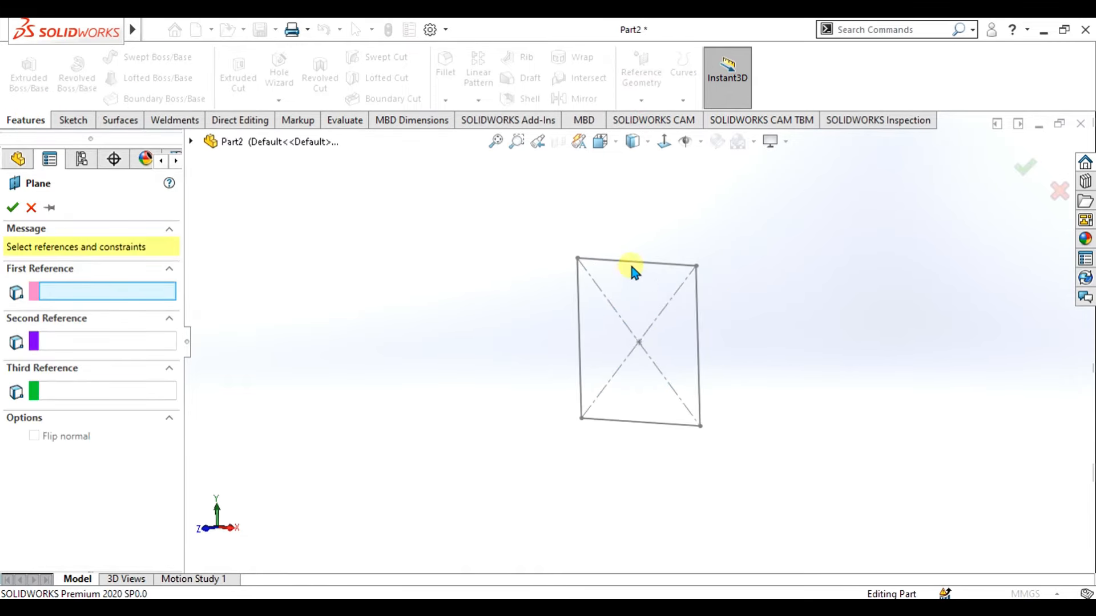
{"action": "left_click", "coordinate": [192, 143]}
{"action": "left_click", "coordinate": [254, 230]}
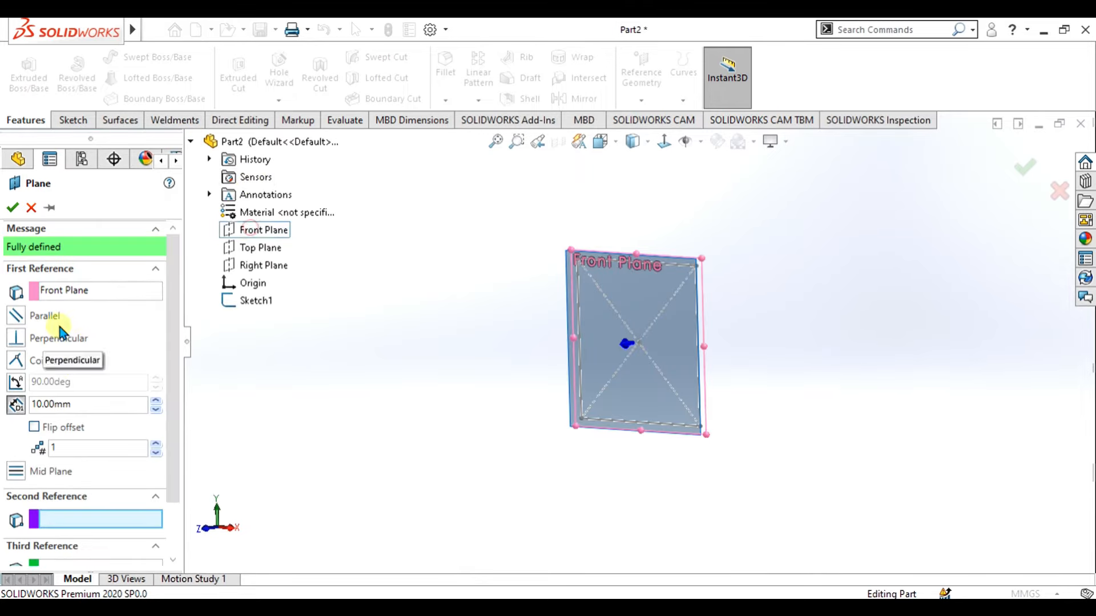
{"action": "double_click", "coordinate": [79, 404]}
{"action": "type", "text": "300"}
{"action": "key", "text": "Return"}
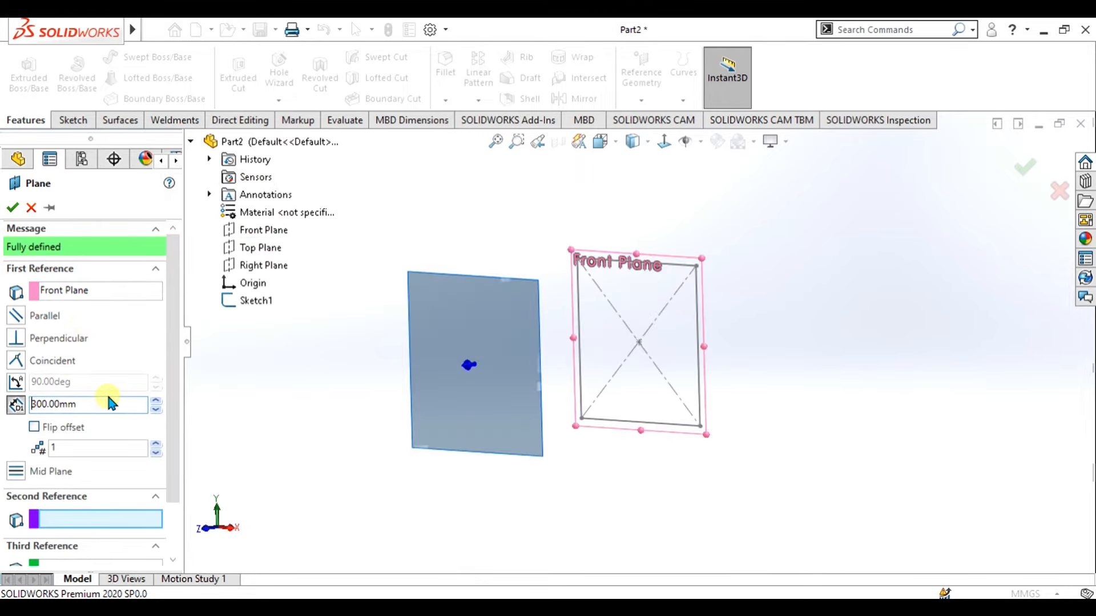
{"action": "left_click", "coordinate": [13, 207]}
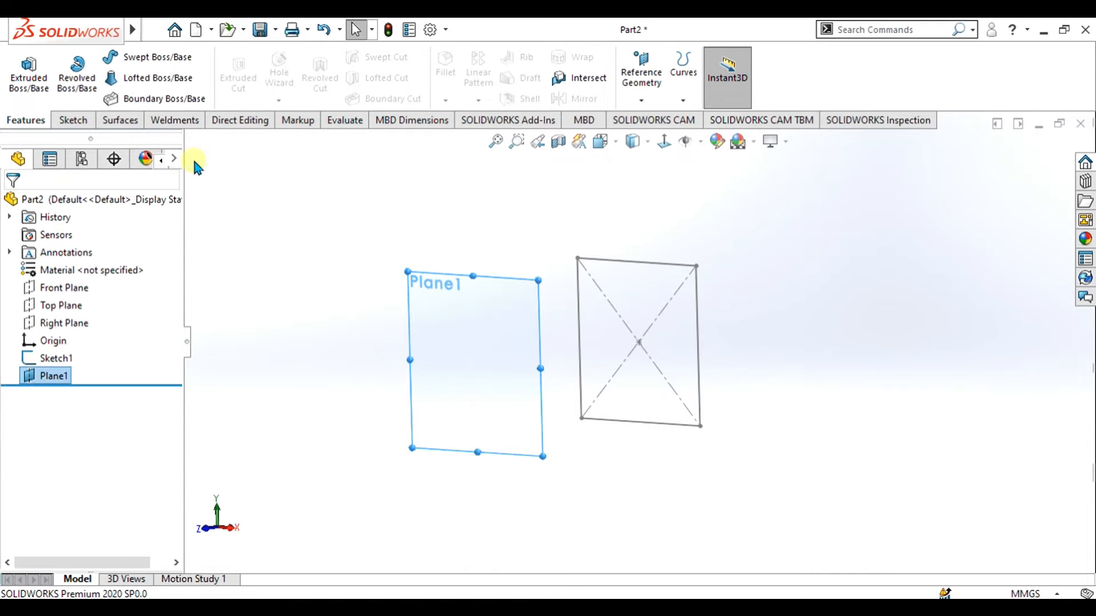
Step: Sketch on Plane1 by converting the entities of Sketch1 onto it, and exit the sketch
{"action": "left_click", "coordinate": [75, 121]}
{"action": "left_click", "coordinate": [22, 67]}
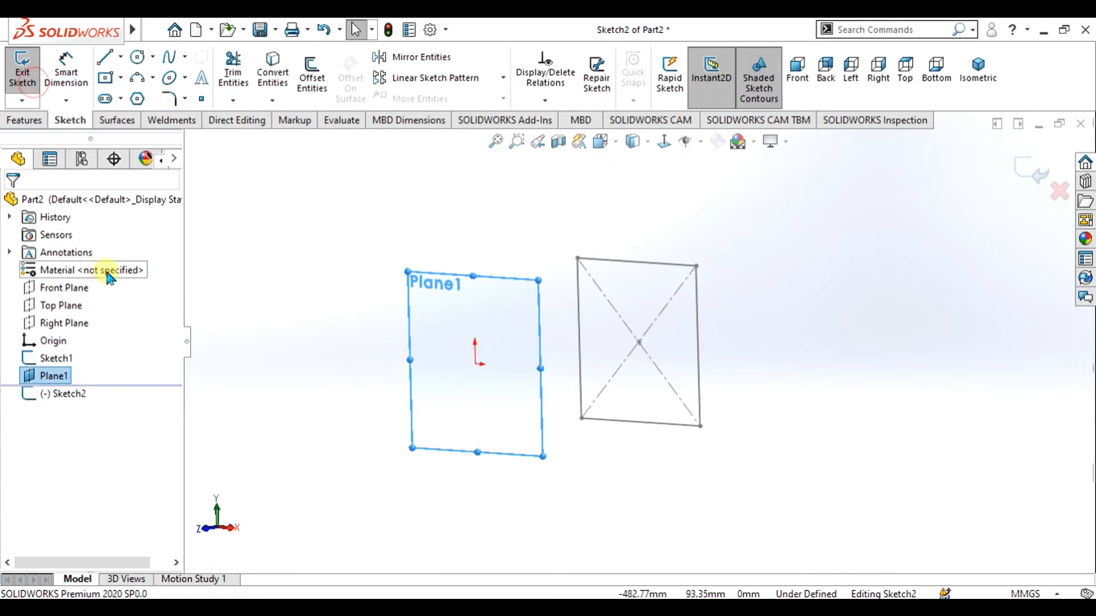
{"action": "left_click", "coordinate": [49, 360]}
{"action": "left_click", "coordinate": [273, 73]}
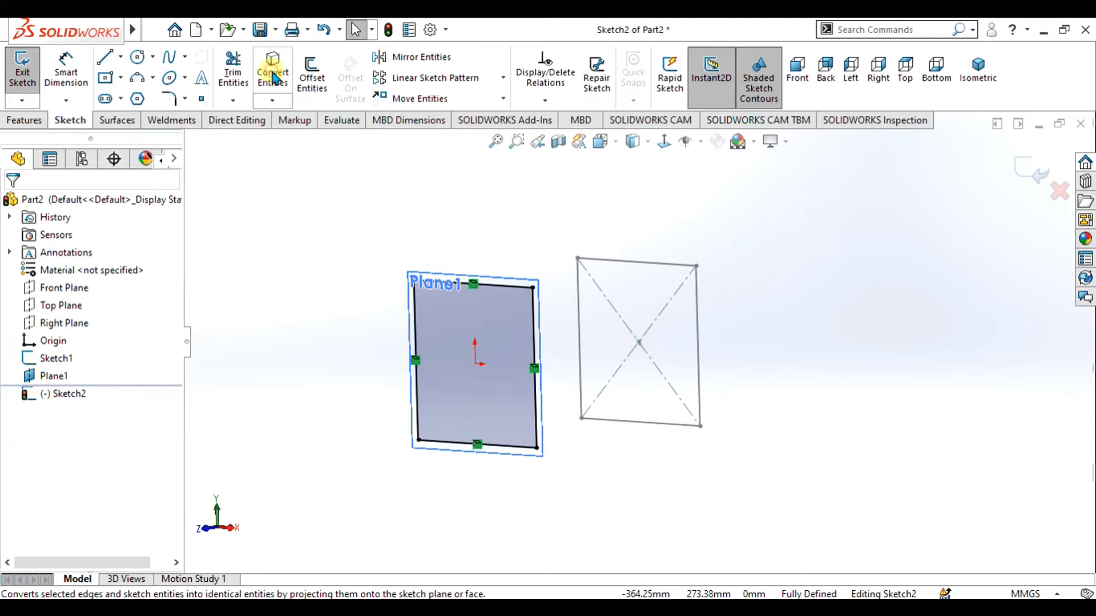
{"action": "left_click", "coordinate": [24, 101]}
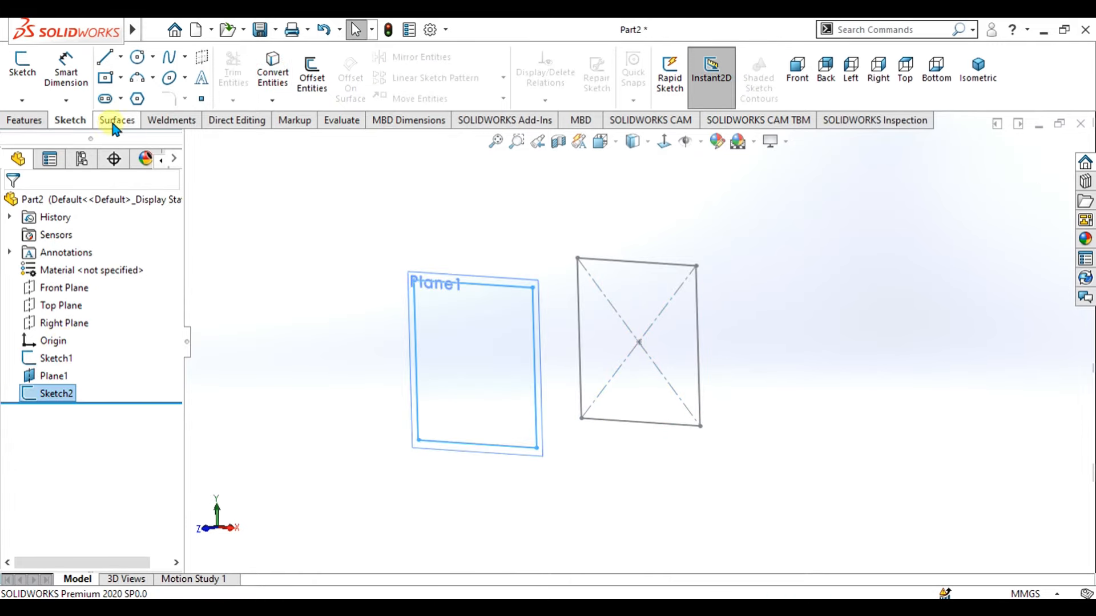
Step: Start a 3D sketch and draw a line joining the upper-right corners of the two rectangles
{"action": "left_click", "coordinate": [173, 121]}
{"action": "left_click", "coordinate": [22, 74]}
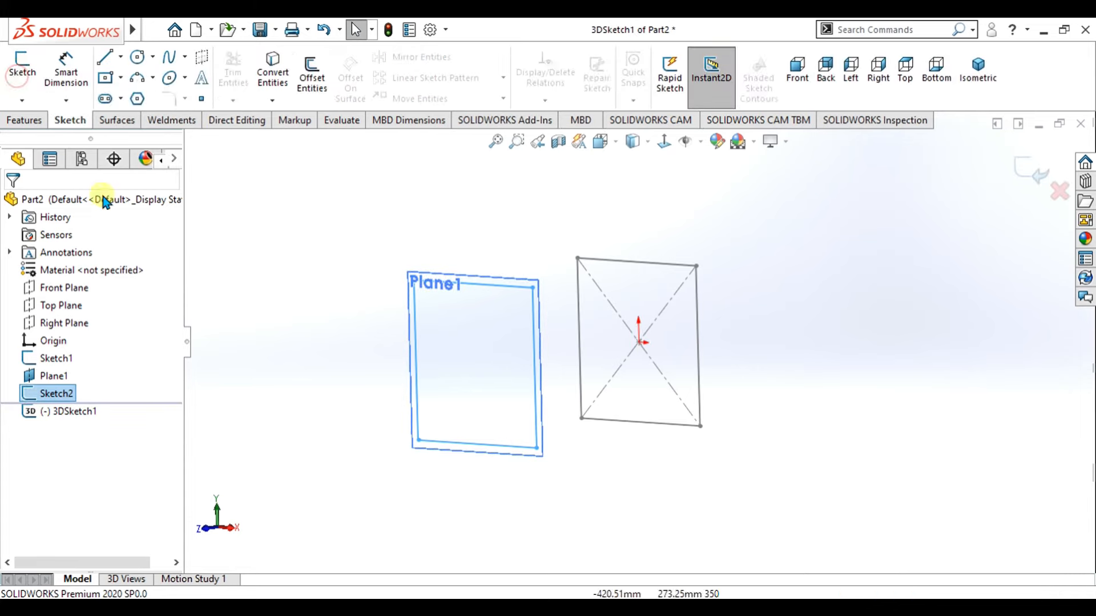
{"action": "scroll", "coordinate": [592, 300], "scroll_direction": "down", "scroll_amount": 4}
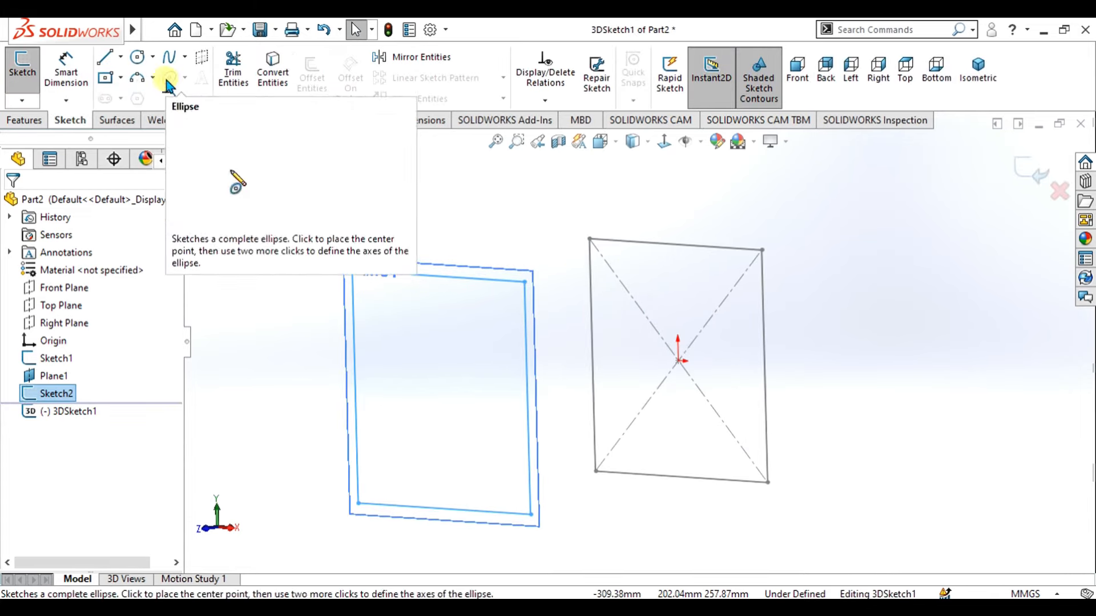
{"action": "left_click", "coordinate": [103, 59]}
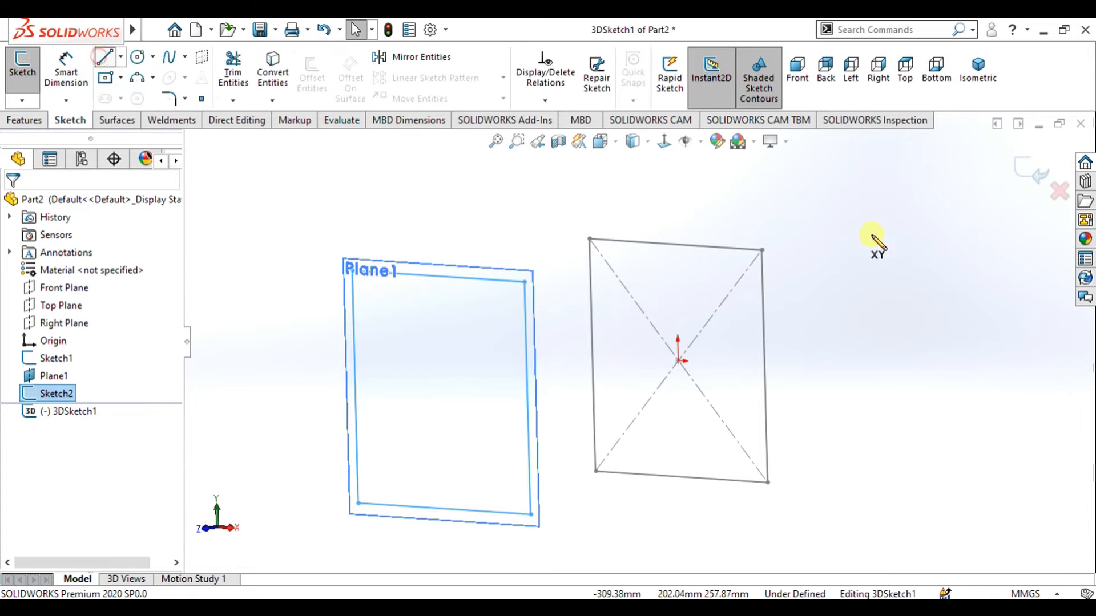
{"action": "left_click", "coordinate": [762, 249]}
{"action": "left_click", "coordinate": [524, 282]}
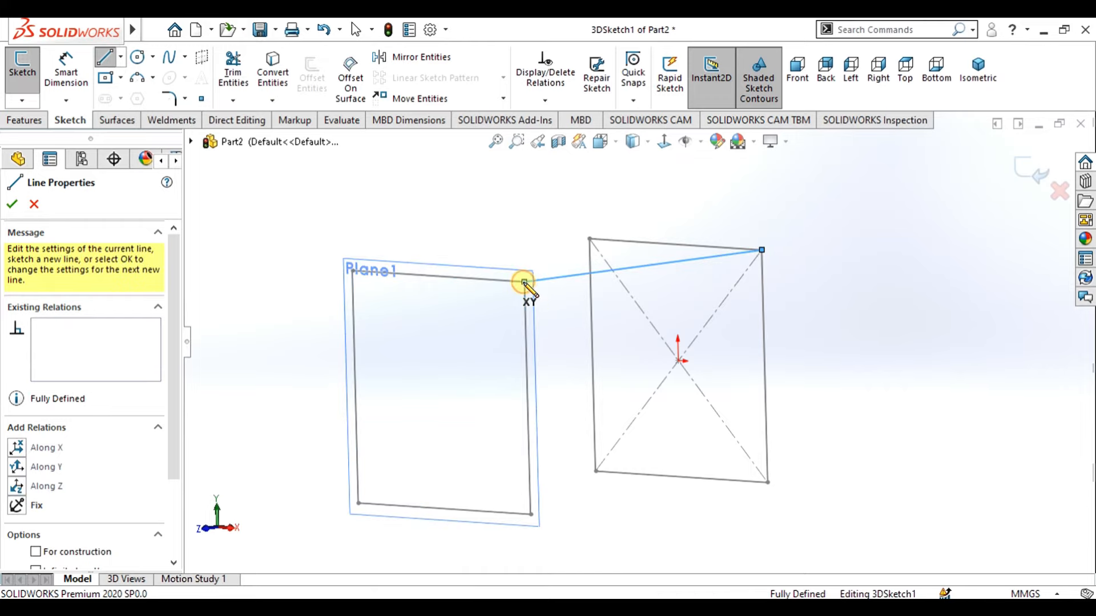
{"action": "key", "text": "Escape"}
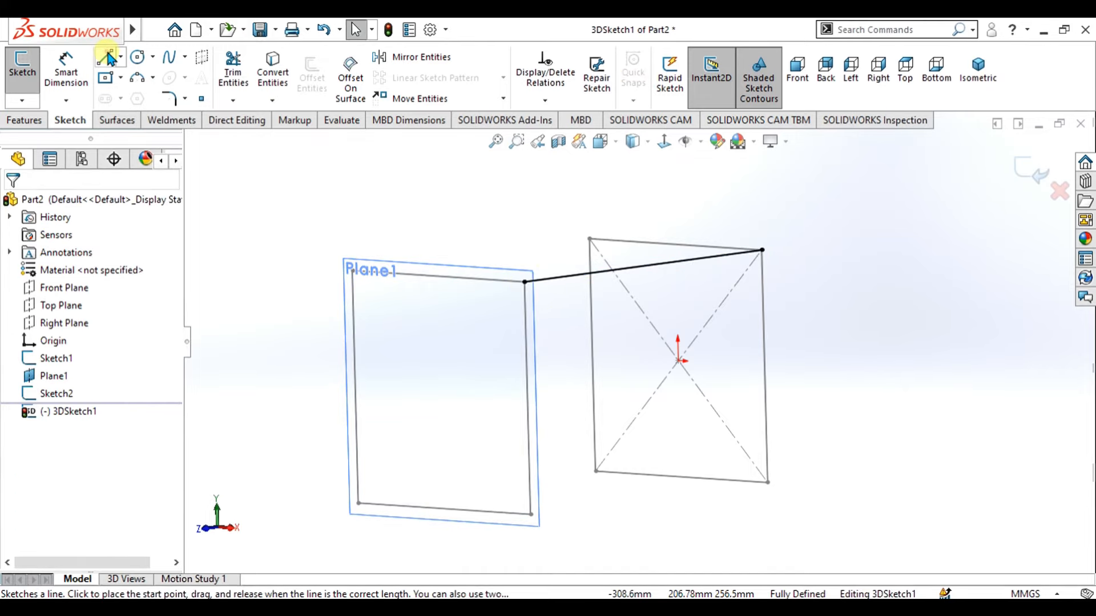
Step: Draw a line joining the upper-left corners of the two rectangles
{"action": "left_click", "coordinate": [103, 56]}
{"action": "left_click", "coordinate": [589, 240]}
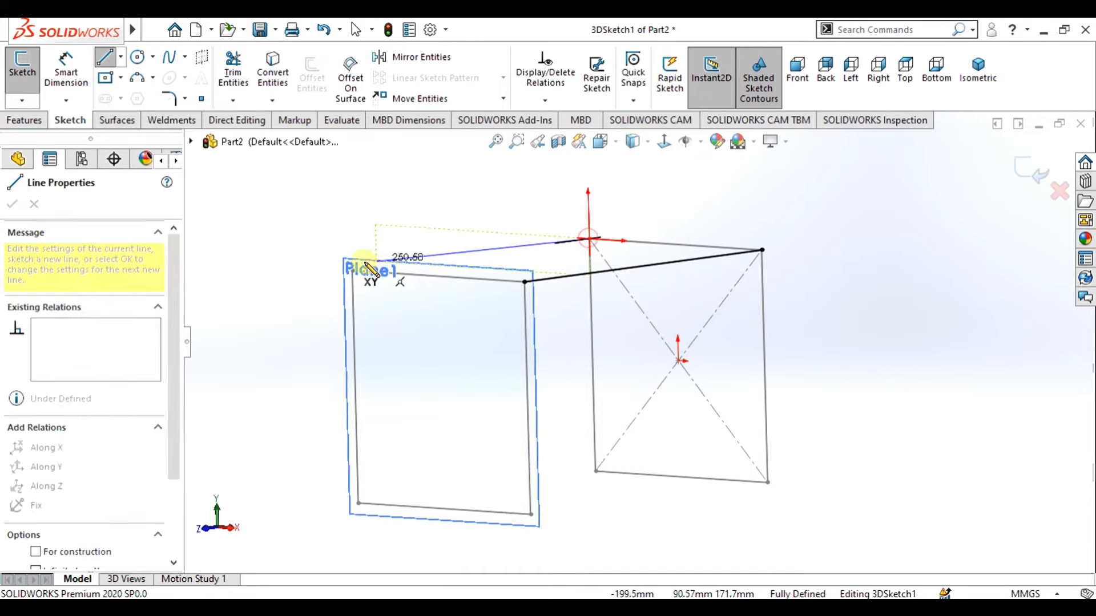
{"action": "double_click", "coordinate": [354, 272]}
{"action": "key", "text": "Escape"}
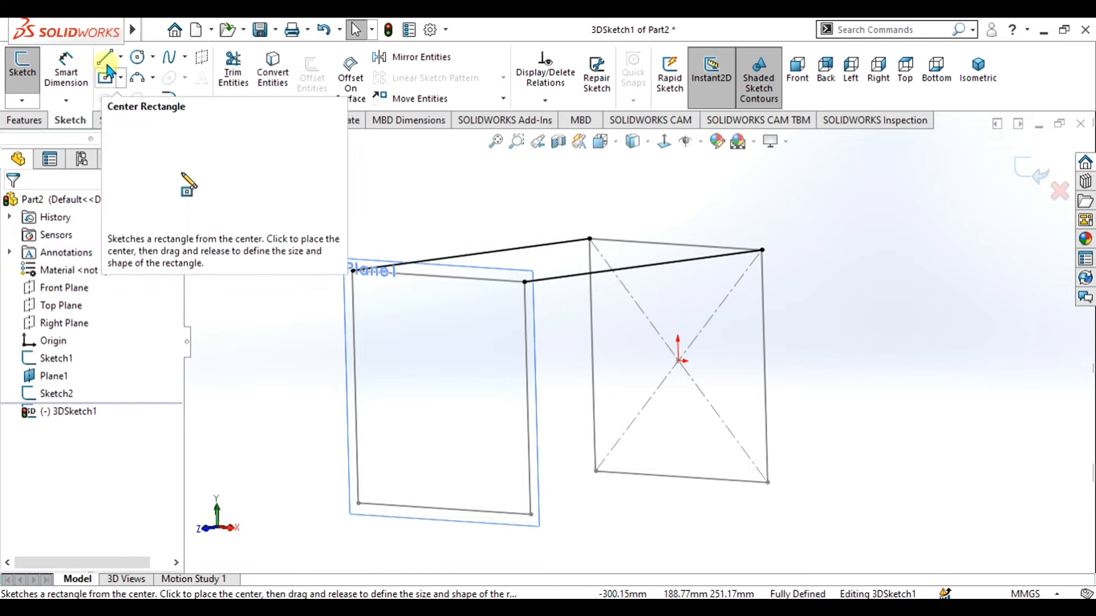
Step: Draw two lines joining the lower-right and lower-left corners of the rectangles, and exit the 3D sketch
{"action": "left_click", "coordinate": [104, 56]}
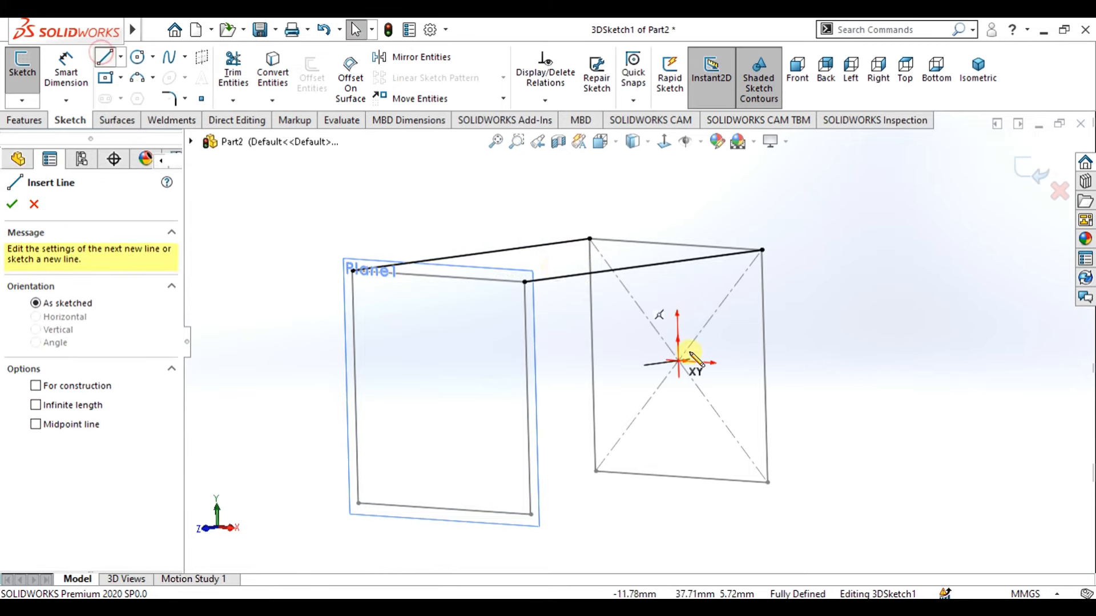
{"action": "left_click", "coordinate": [768, 483]}
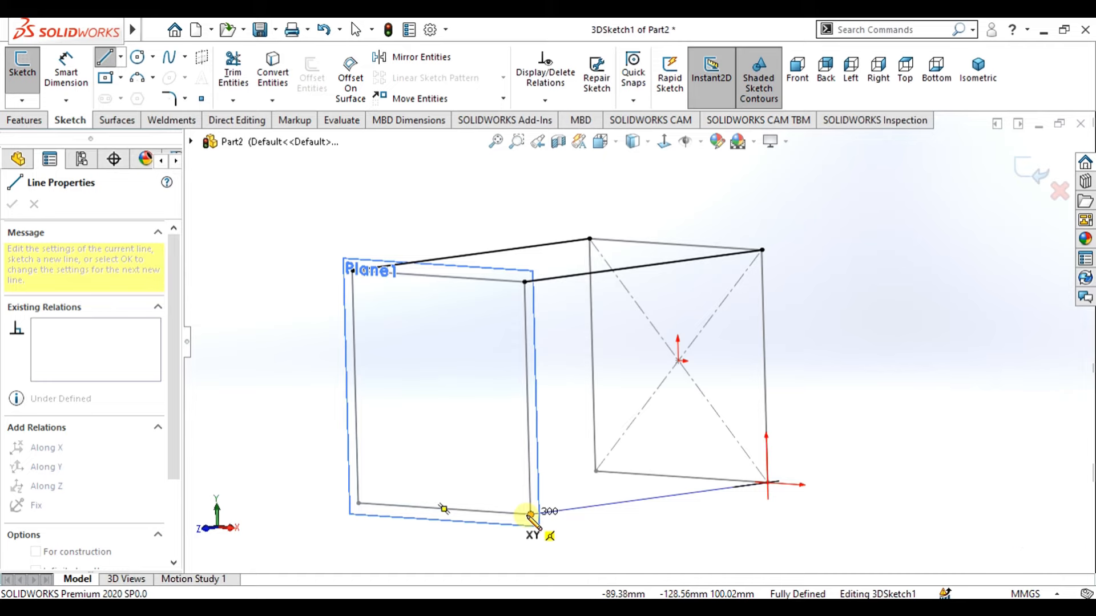
{"action": "left_click", "coordinate": [531, 515]}
{"action": "key", "text": "Escape"}
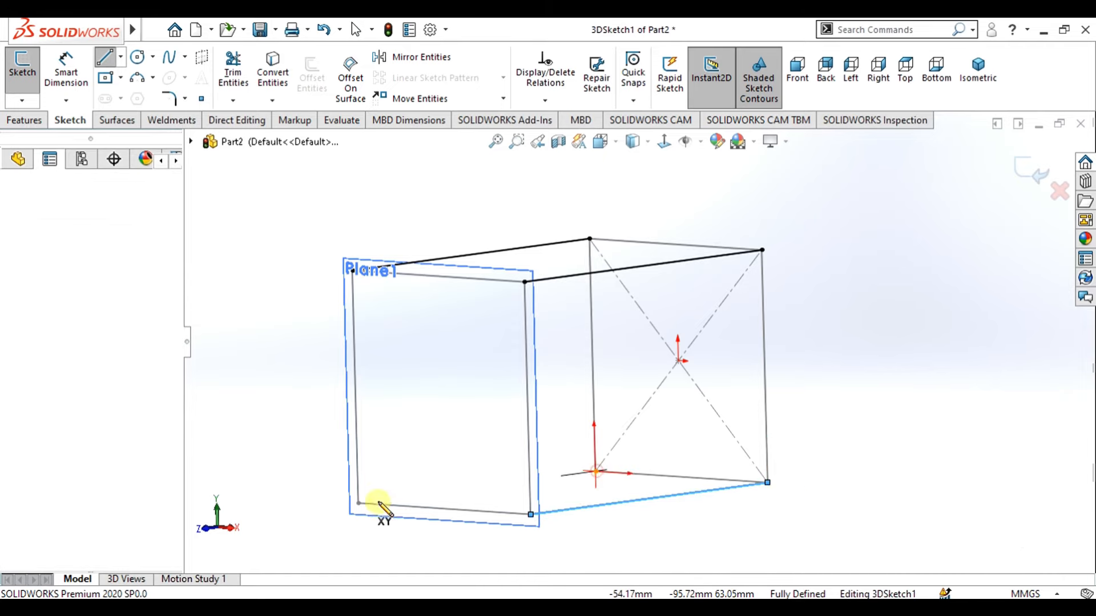
{"action": "double_click", "coordinate": [355, 503]}
{"action": "key", "text": "Escape"}
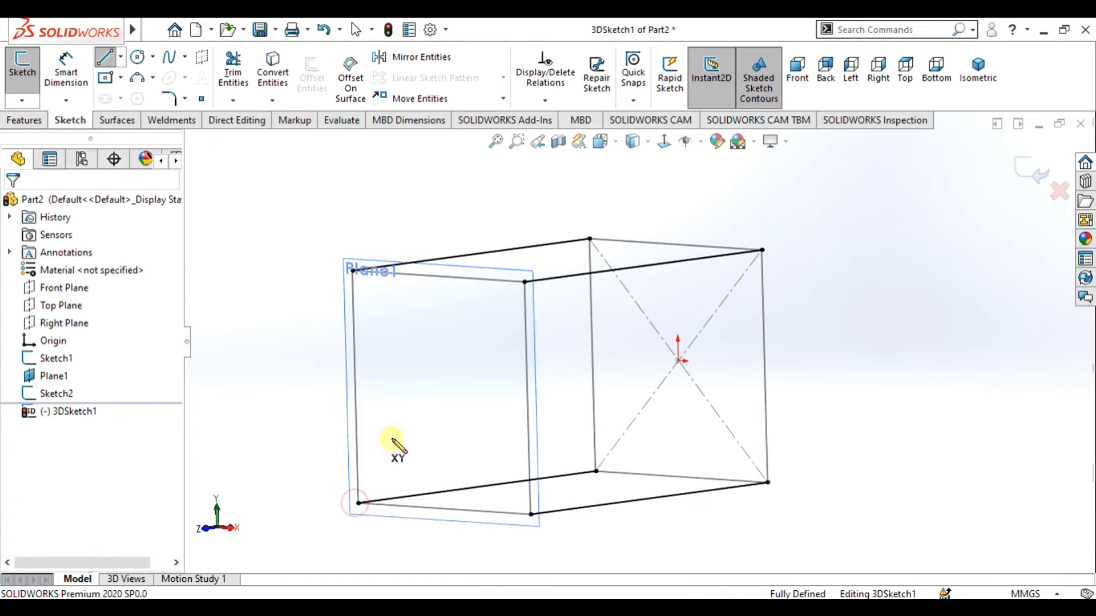
{"action": "key", "text": "Escape"}
{"action": "left_click", "coordinate": [22, 101]}
{"action": "left_click", "coordinate": [34, 119]}
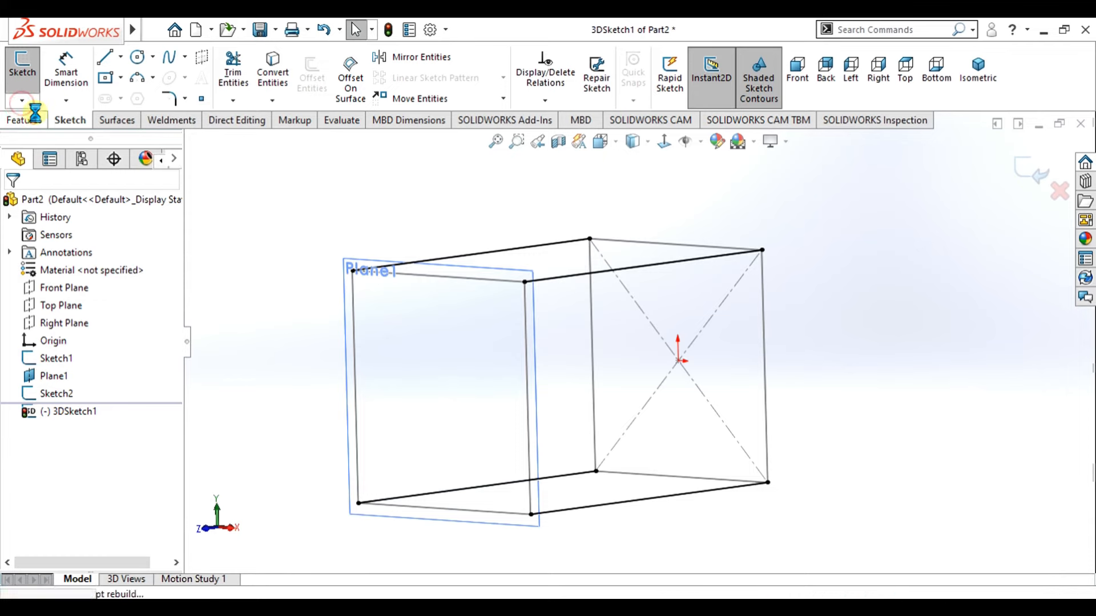
Step: Start a weldment structural member with the Custom standard, type Aluminium Profile 30x30 and size 30x30
{"action": "left_click", "coordinate": [168, 121]}
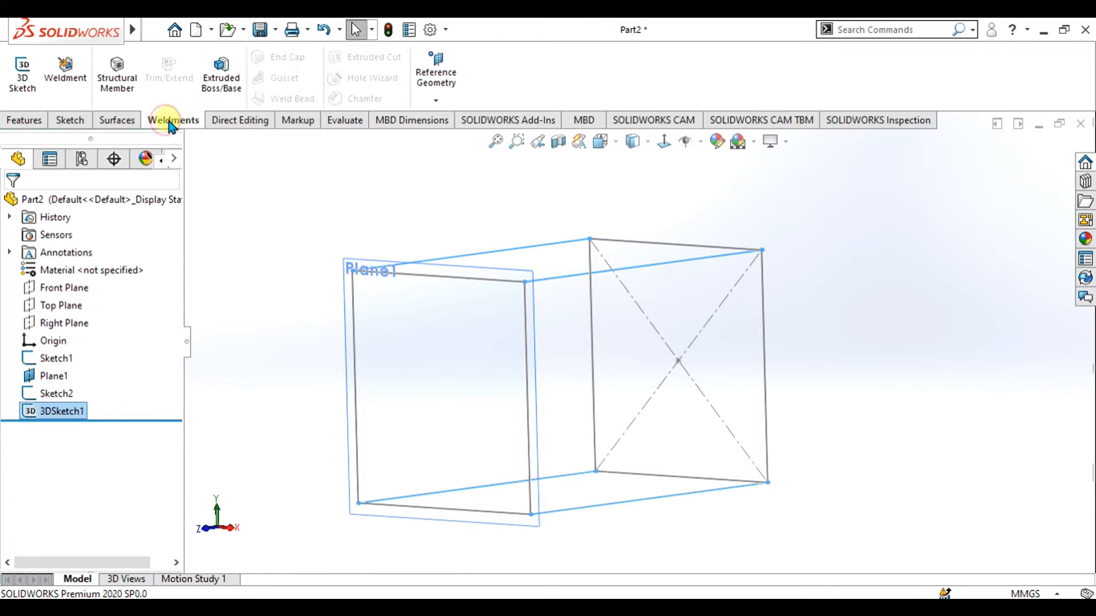
{"action": "left_click", "coordinate": [78, 87]}
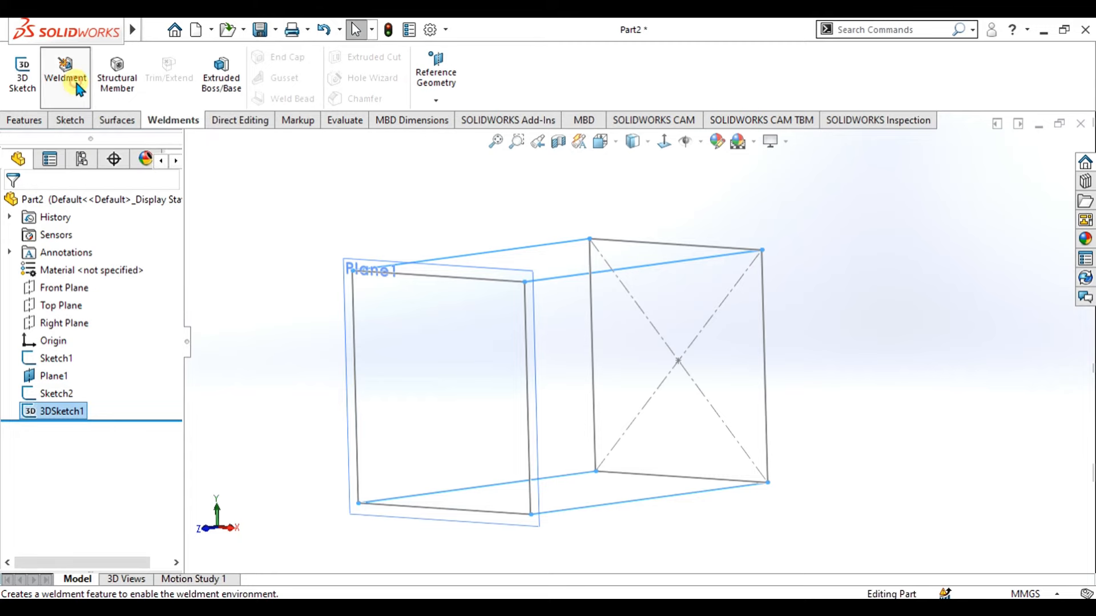
{"action": "left_click", "coordinate": [131, 84]}
{"action": "left_click", "coordinate": [91, 319]}
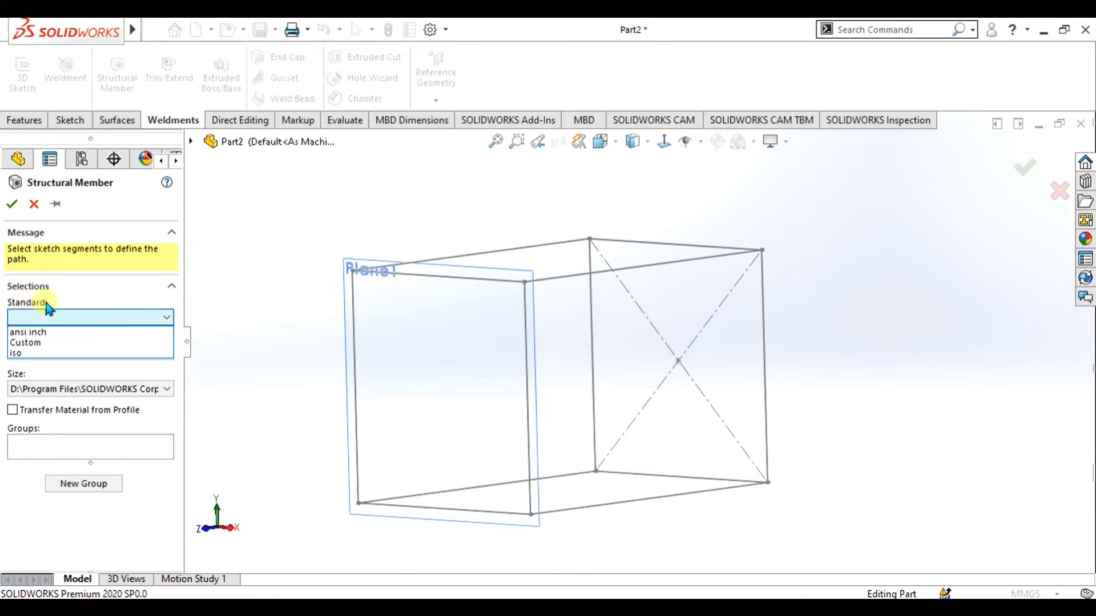
{"action": "left_click", "coordinate": [26, 342]}
{"action": "left_click", "coordinate": [78, 350]}
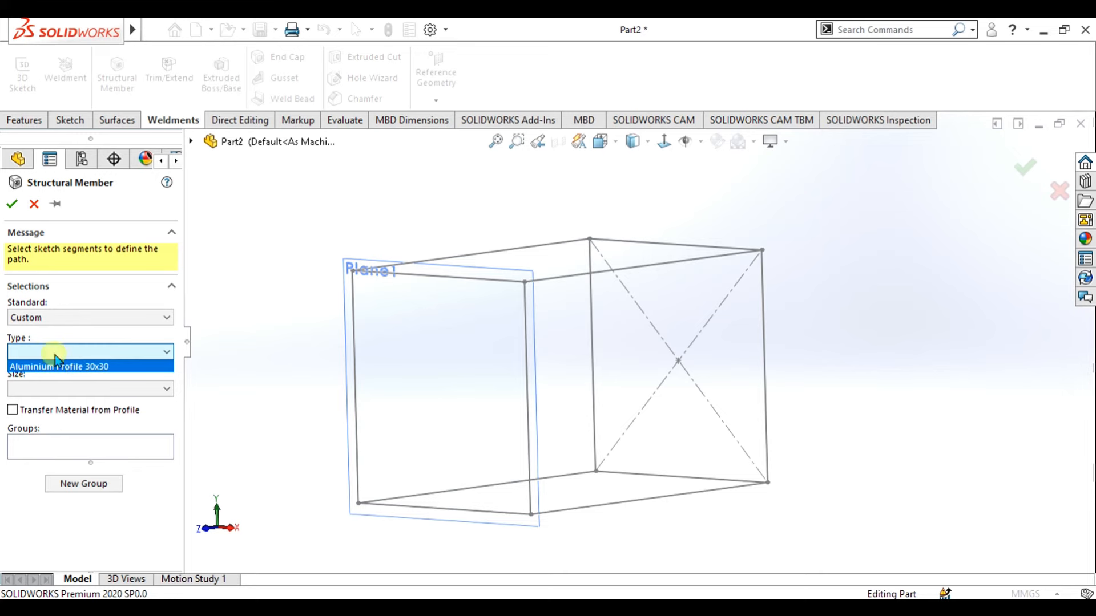
{"action": "left_click", "coordinate": [65, 368]}
{"action": "left_click", "coordinate": [56, 382]}
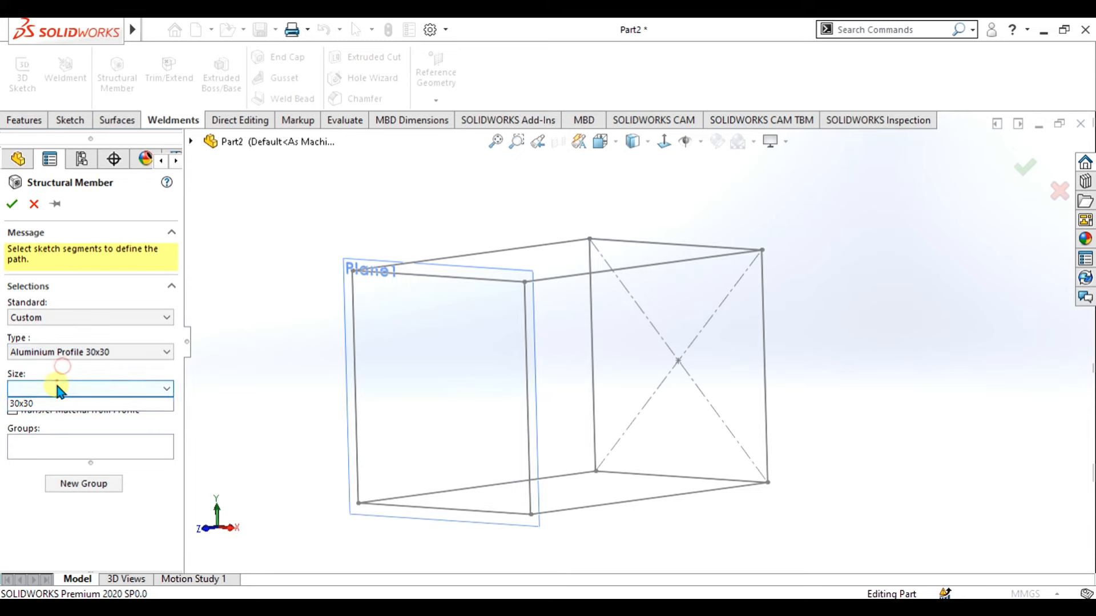
{"action": "left_click", "coordinate": [23, 404]}
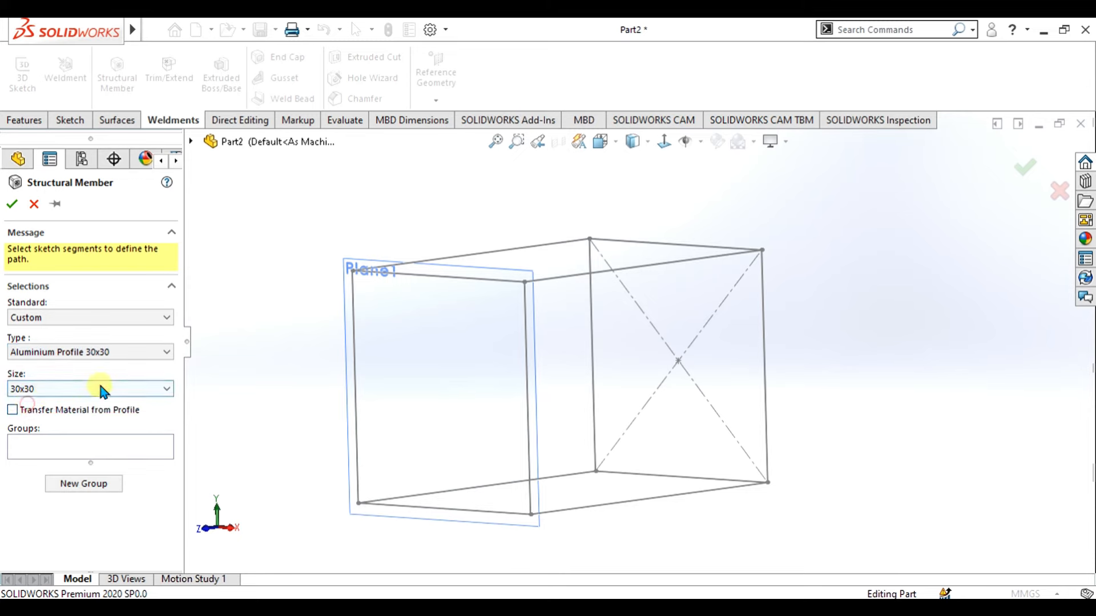
Step: Assign the four edges of the rectangle on Plane1 to the first structural member group
{"action": "left_click", "coordinate": [354, 298]}
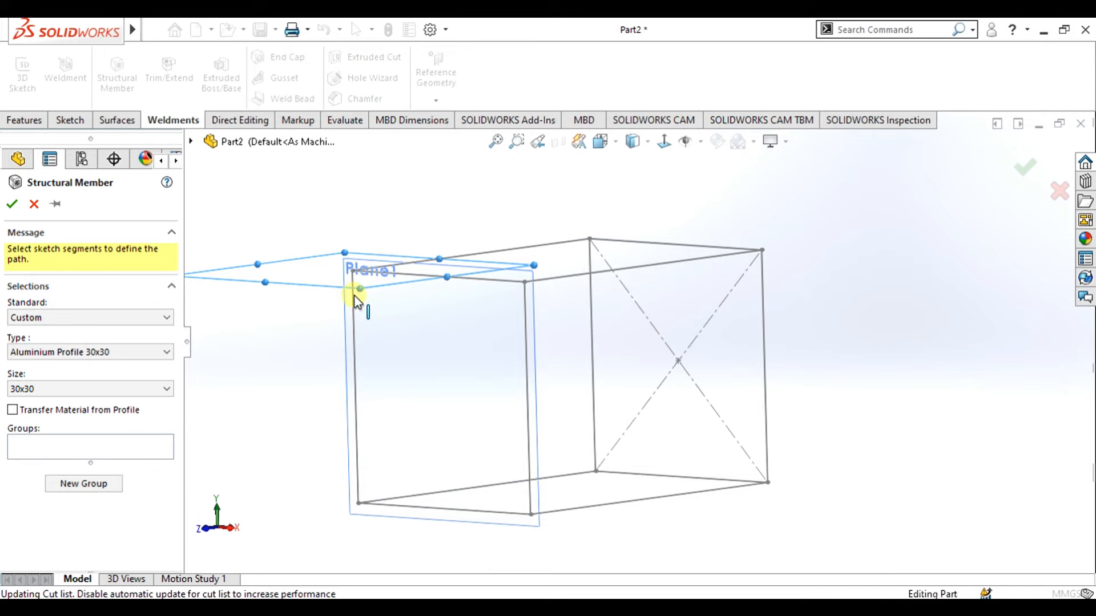
{"action": "scroll", "coordinate": [402, 358], "scroll_direction": "up", "scroll_amount": 2}
{"action": "middle_click_drag", "start_coordinate": [402, 359], "coordinate": [474, 394]}
{"action": "scroll", "coordinate": [474, 394], "scroll_direction": "down", "scroll_amount": 5}
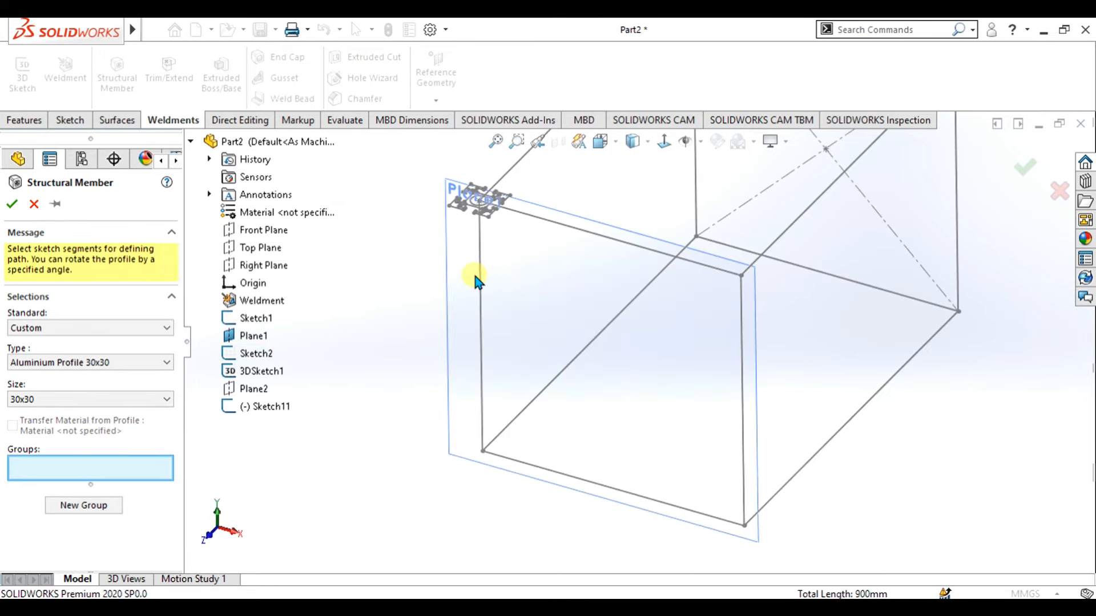
{"action": "left_click", "coordinate": [479, 258]}
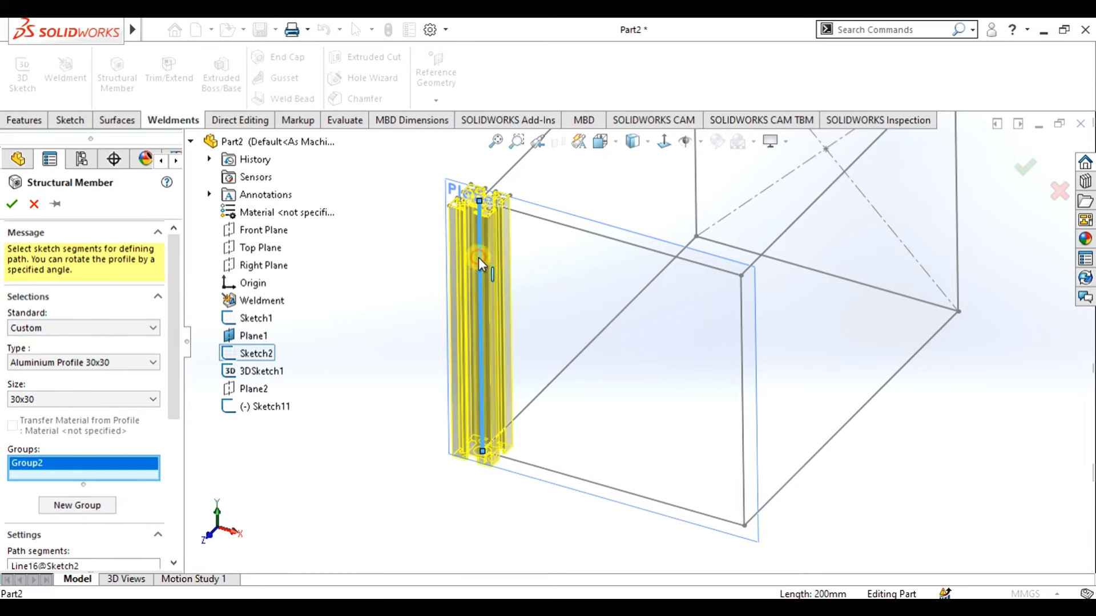
{"action": "left_click", "coordinate": [601, 240]}
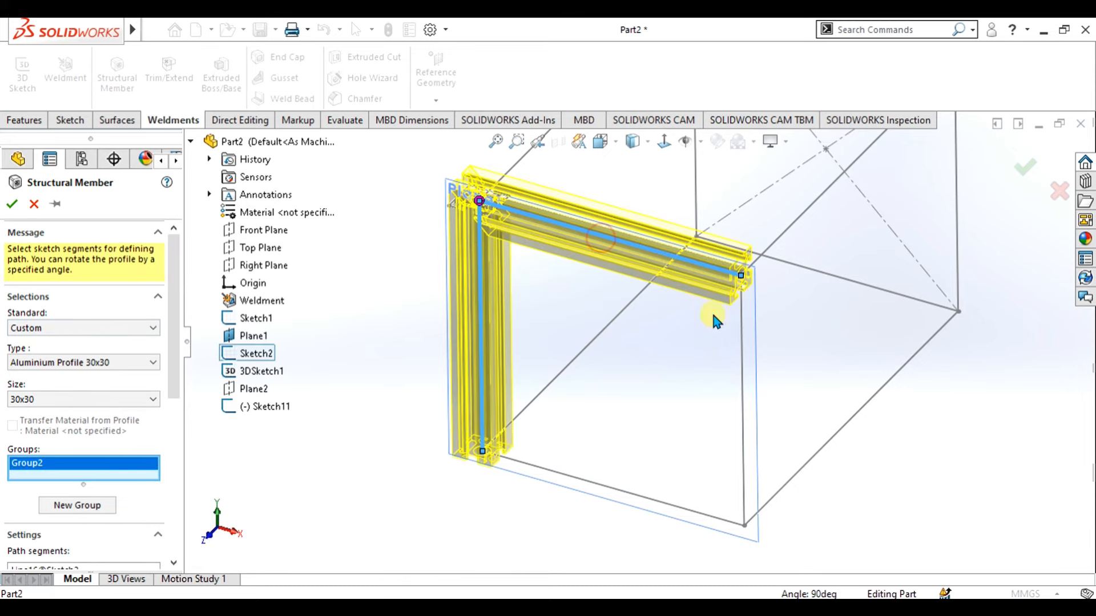
{"action": "left_click", "coordinate": [741, 326]}
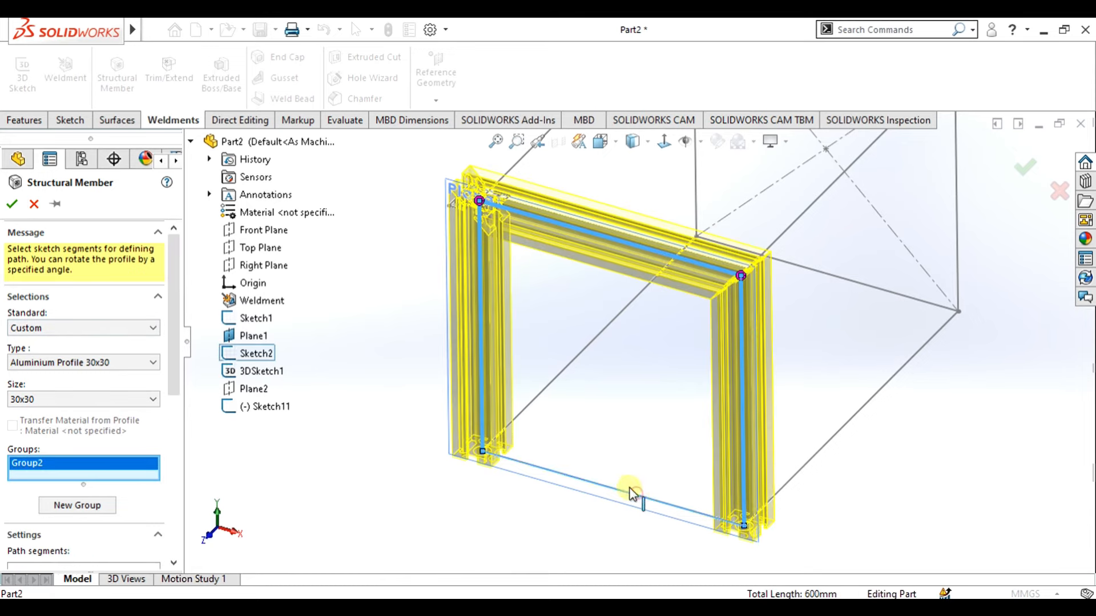
{"action": "left_click", "coordinate": [638, 501]}
Step: Add a new group containing the four edges of the rear rectangle, Sketch1
{"action": "left_click", "coordinate": [77, 505]}
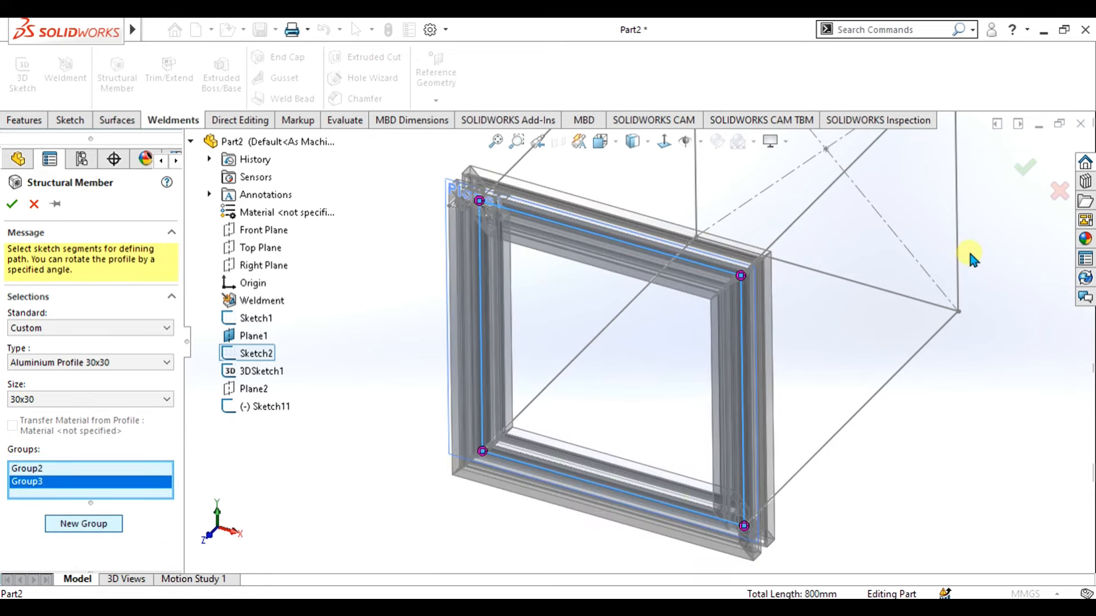
{"action": "left_click", "coordinate": [957, 251]}
{"action": "key", "text": "f"}
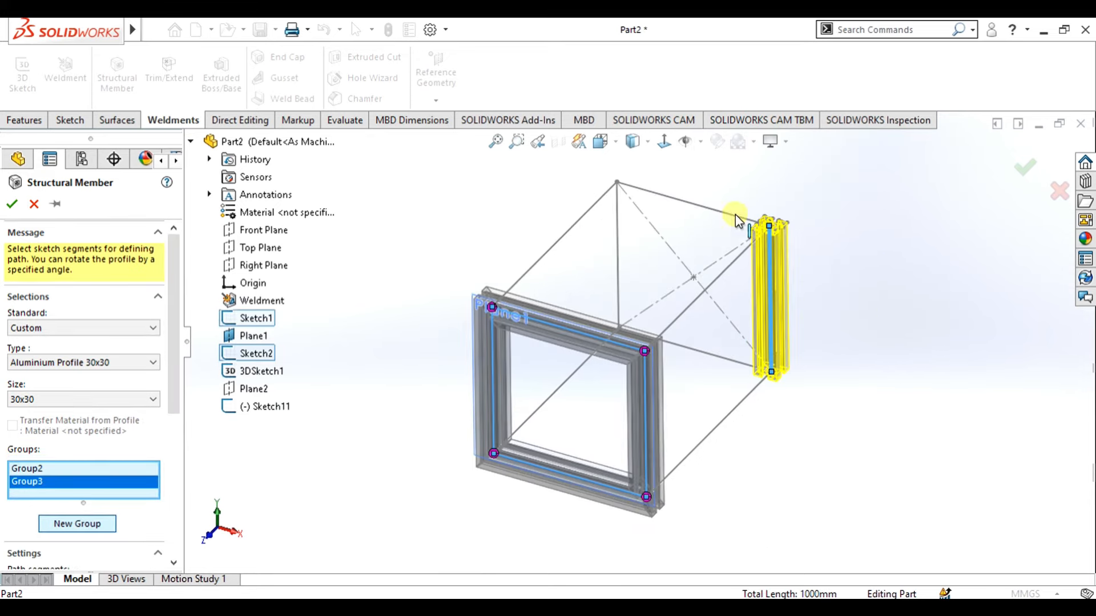
{"action": "scroll", "coordinate": [735, 215], "scroll_direction": "down", "scroll_amount": 3}
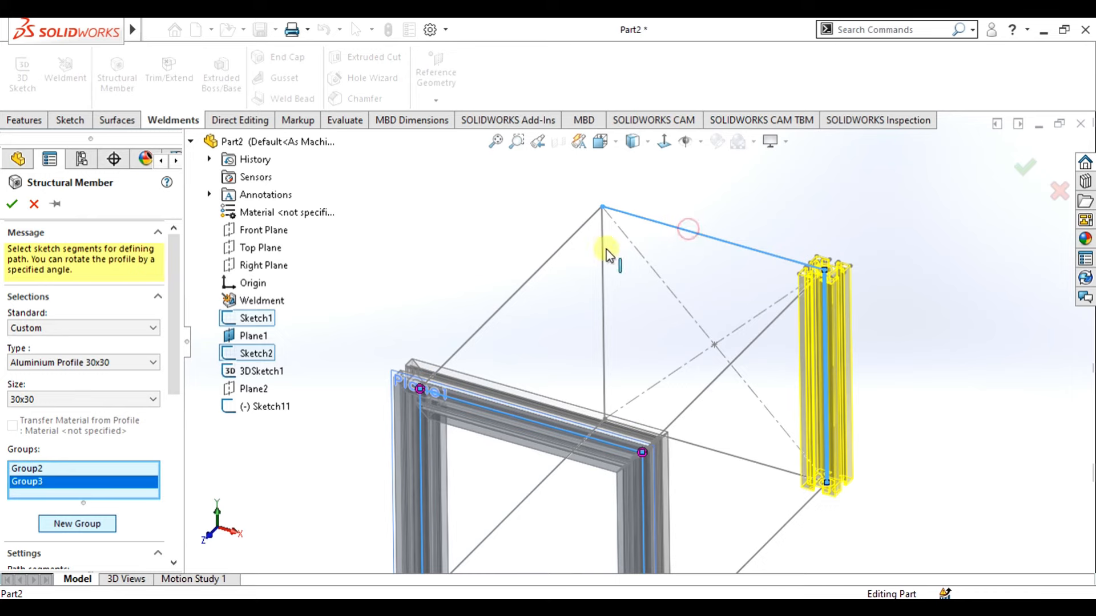
{"action": "left_click", "coordinate": [604, 251]}
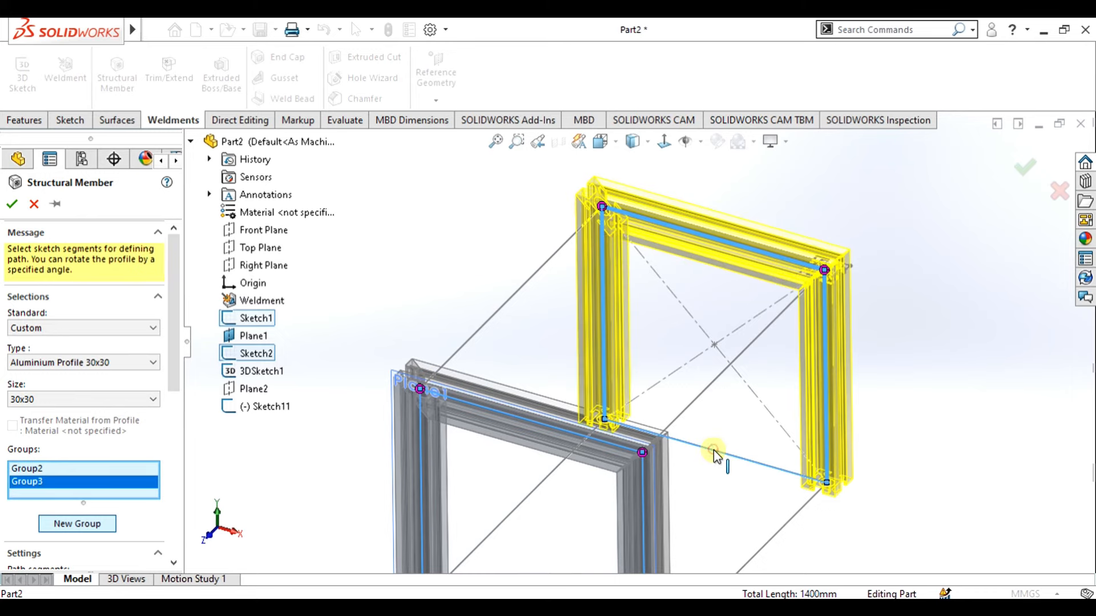
{"action": "left_click", "coordinate": [717, 470]}
Step: Add another group with the four connecting lines of the 3D sketch, and accept the structural member
{"action": "scroll", "coordinate": [720, 480], "scroll_direction": "up", "scroll_amount": 3}
{"action": "mouse_move", "coordinate": [720, 479]}
{"action": "middle_mouse_down"}
{"action": "mouse_move", "coordinate": [689, 448]}
{"action": "mouse_move", "coordinate": [618, 288]}
{"action": "mouse_move", "coordinate": [628, 331]}
{"action": "mouse_move", "coordinate": [620, 373]}
{"action": "mouse_move", "coordinate": [671, 379]}
{"action": "middle_mouse_up"}
{"action": "scroll", "coordinate": [645, 312], "scroll_direction": "down", "scroll_amount": 5}
{"action": "scroll", "coordinate": [645, 313], "scroll_direction": "up", "scroll_amount": 3}
{"action": "left_click", "coordinate": [50, 522]}
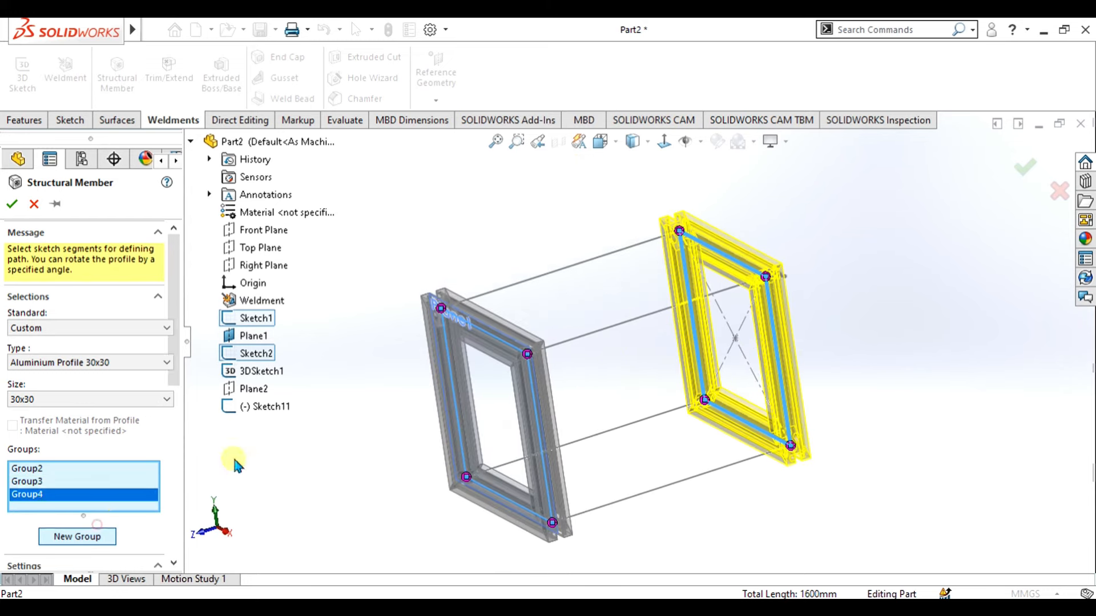
{"action": "left_click", "coordinate": [655, 318]}
{"action": "left_click", "coordinate": [576, 263]}
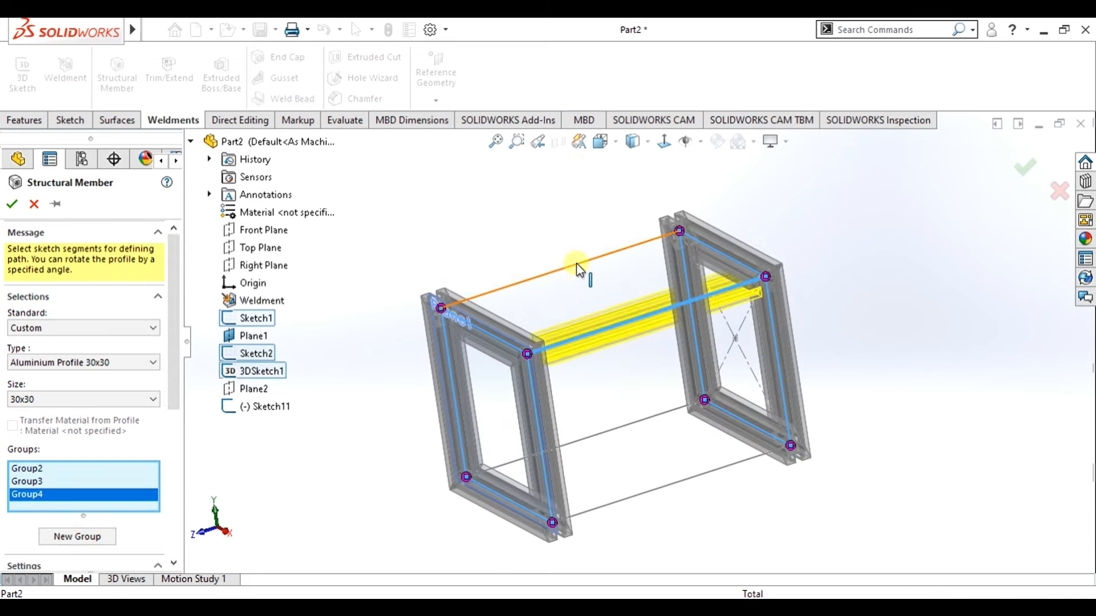
{"action": "left_click", "coordinate": [645, 494]}
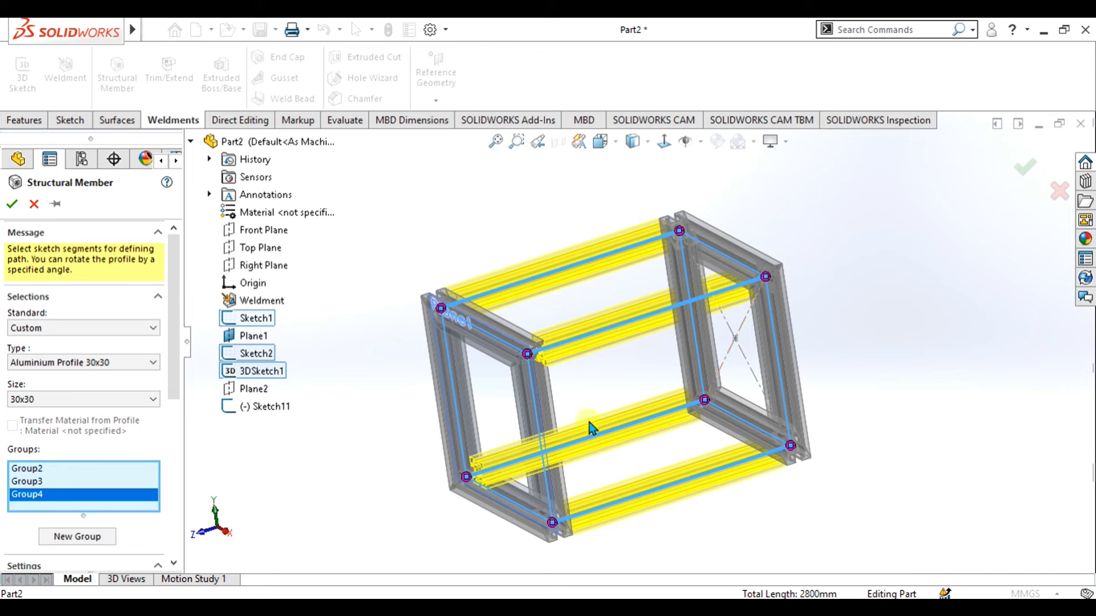
{"action": "scroll", "coordinate": [180, 291], "scroll_direction": "down", "scroll_amount": 5}
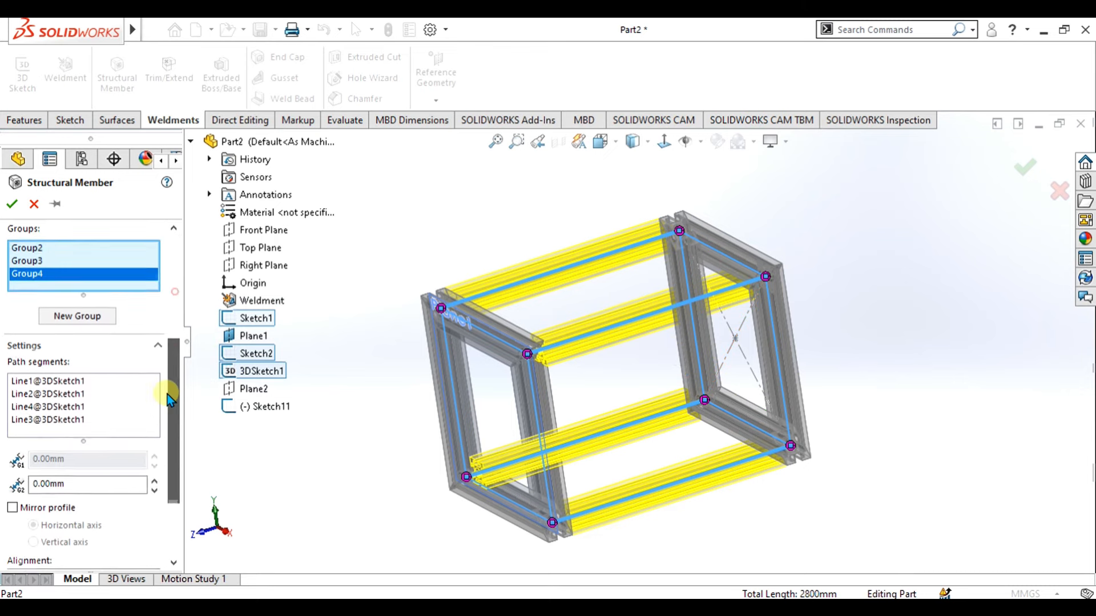
{"action": "left_click", "coordinate": [12, 204]}
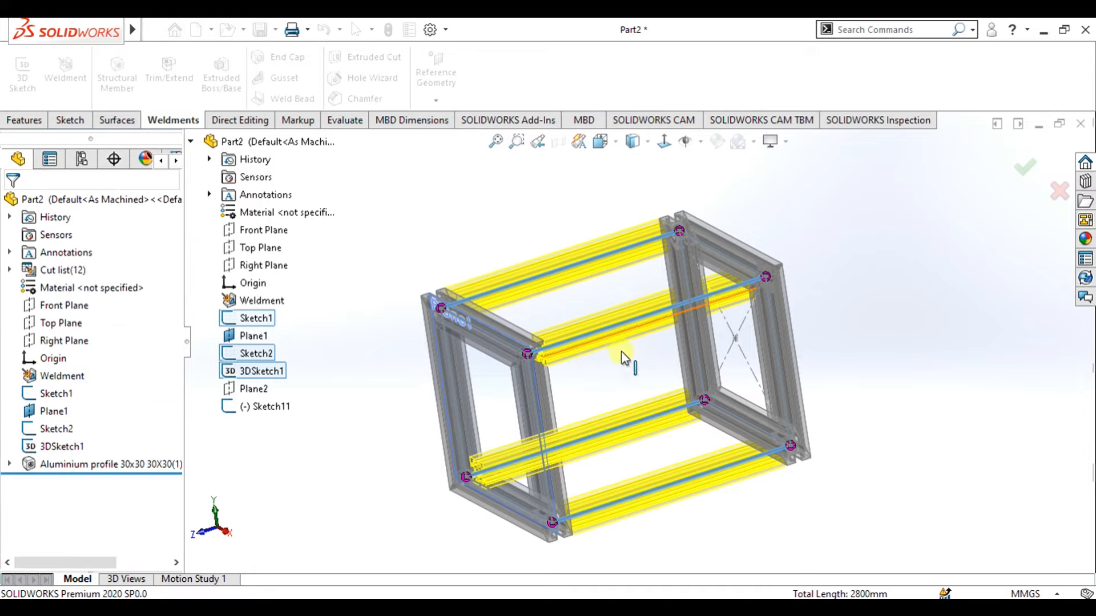
Step: Inspect the frame with a section view parallel to Plane1, cutting through the four connecting members
{"action": "scroll", "coordinate": [628, 408], "scroll_direction": "down", "scroll_amount": 5}
{"action": "scroll", "coordinate": [608, 402], "scroll_direction": "up", "scroll_amount": 5}
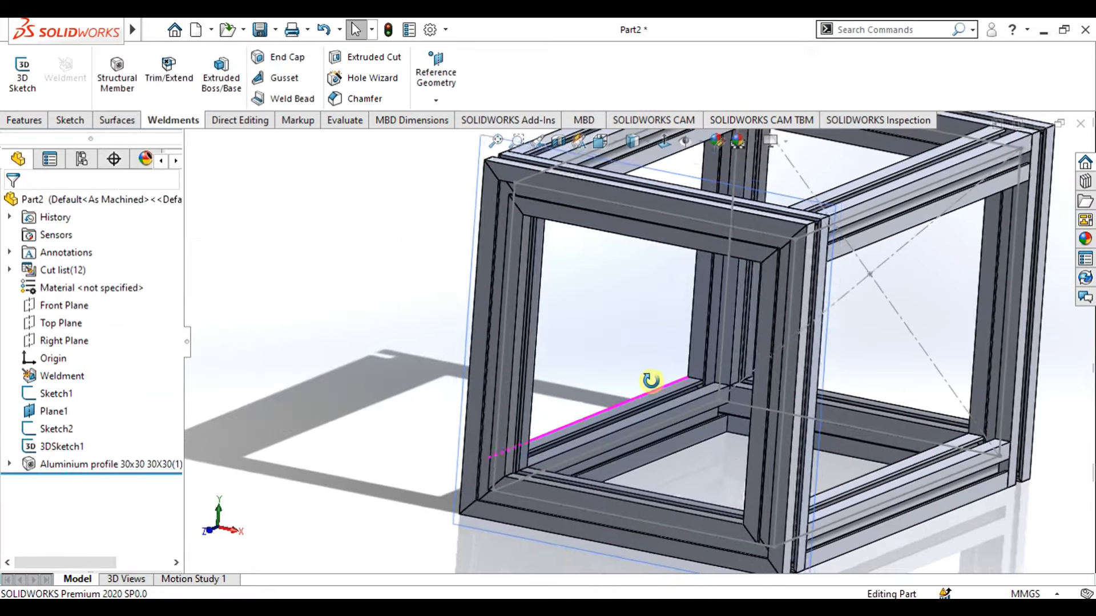
{"action": "middle_click_drag", "start_coordinate": [652, 377], "coordinate": [763, 289]}
{"action": "middle_click_drag", "start_coordinate": [747, 357], "coordinate": [721, 358]}
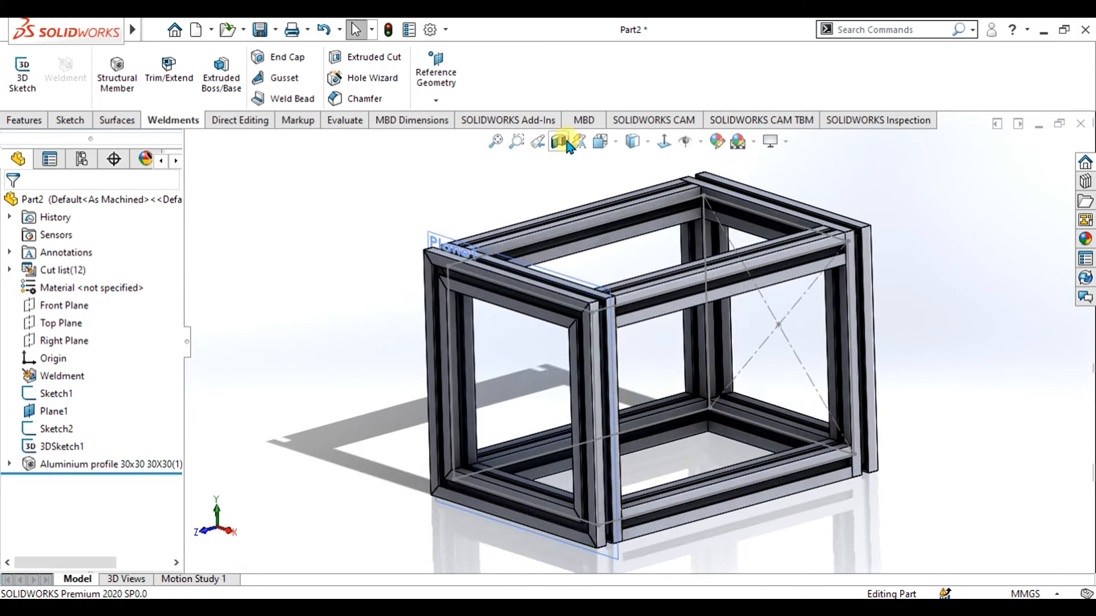
{"action": "left_click", "coordinate": [568, 144]}
{"action": "left_click_drag", "start_coordinate": [704, 344], "coordinate": [428, 372]}
{"action": "key", "text": "Return"}
{"action": "middle_click_drag", "start_coordinate": [782, 292], "coordinate": [725, 333]}
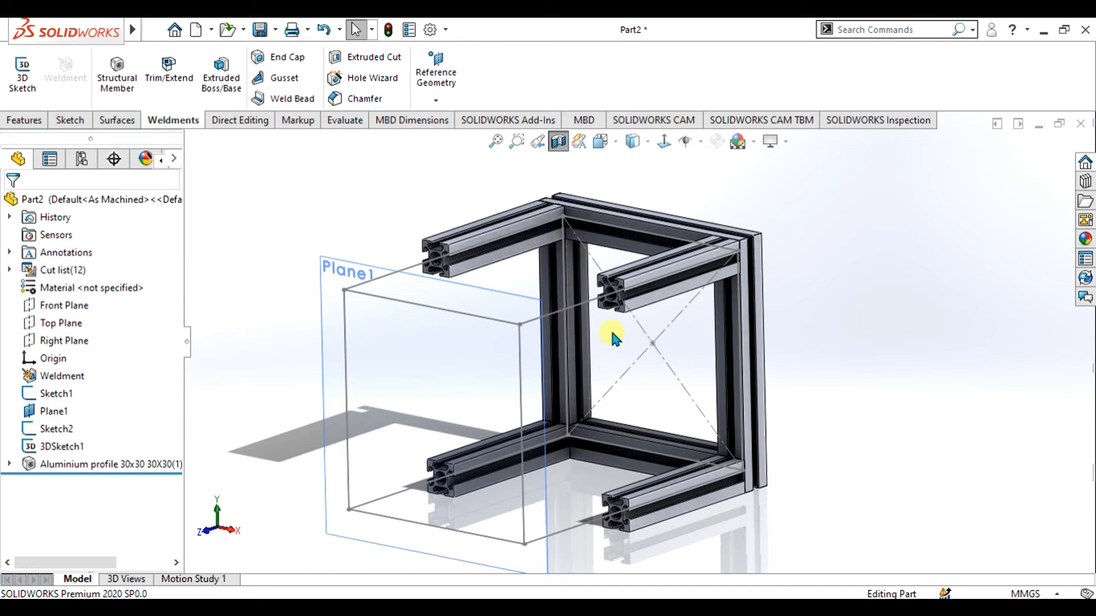